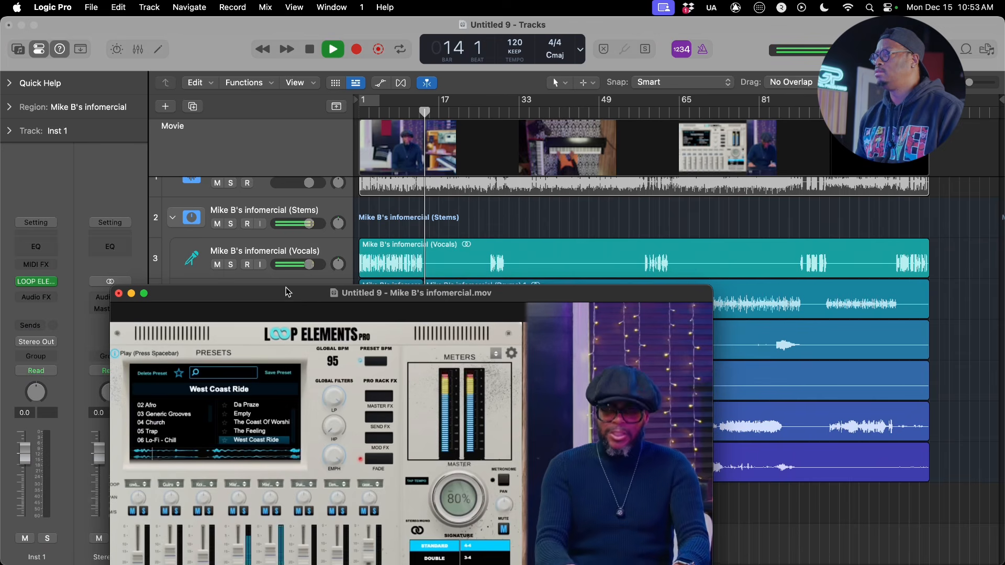
Stop playback and close the floating movie window.
{"action": "left_click_drag", "start_coordinate": [304, 294], "coordinate": [267, 194]}
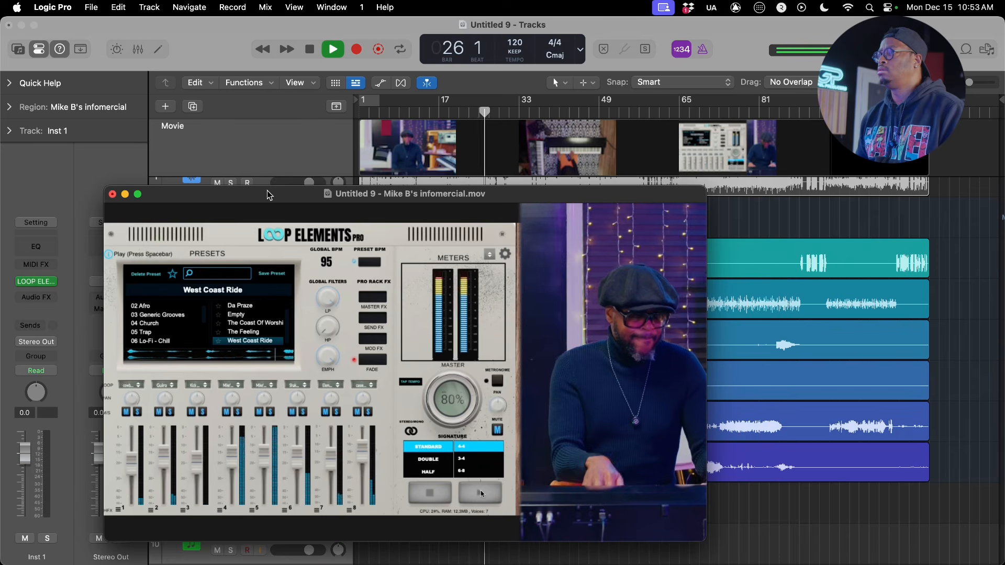
{"action": "key", "text": "space"}
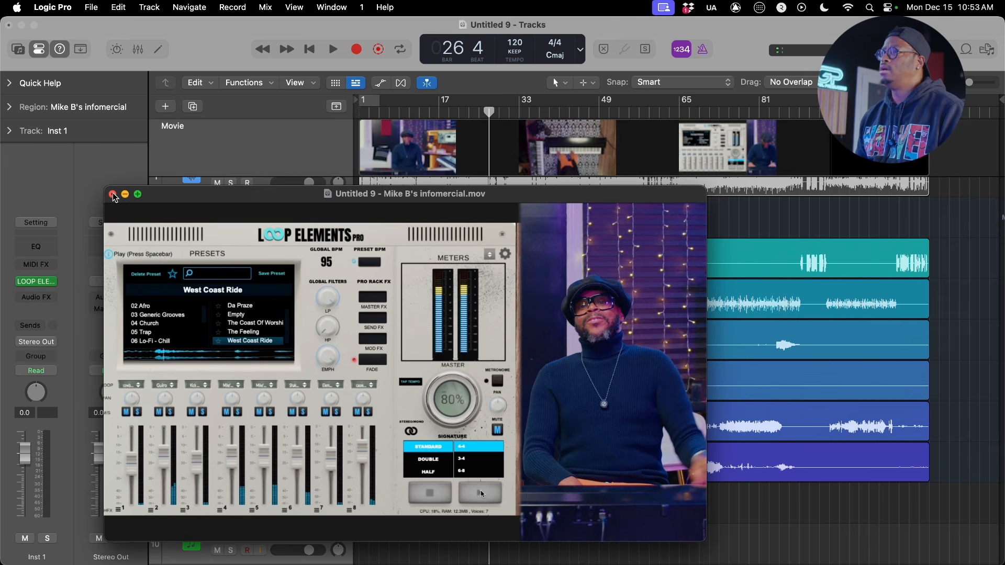
{"action": "mouse_move", "coordinate": [163, 284]}
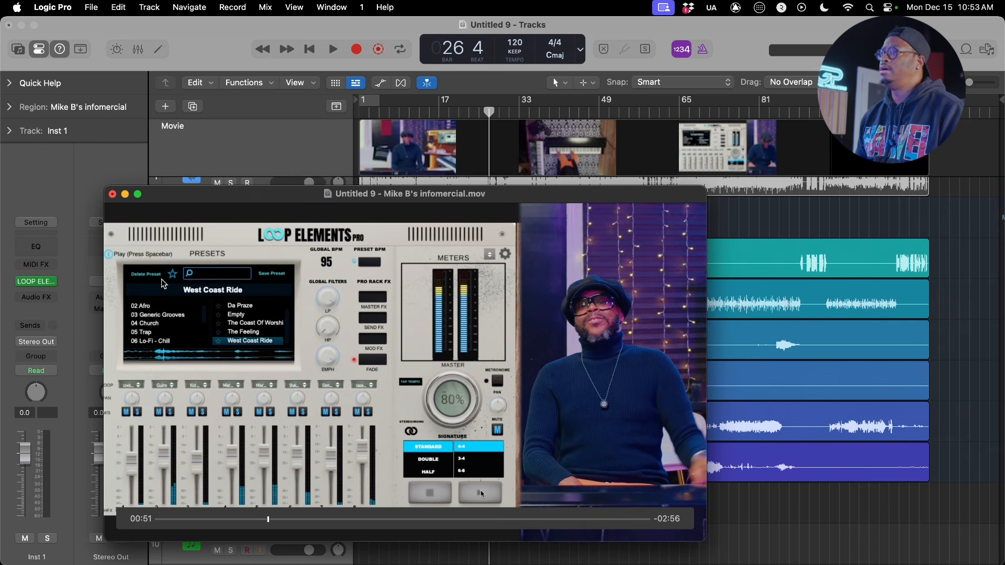
{"action": "left_click", "coordinate": [112, 195]}
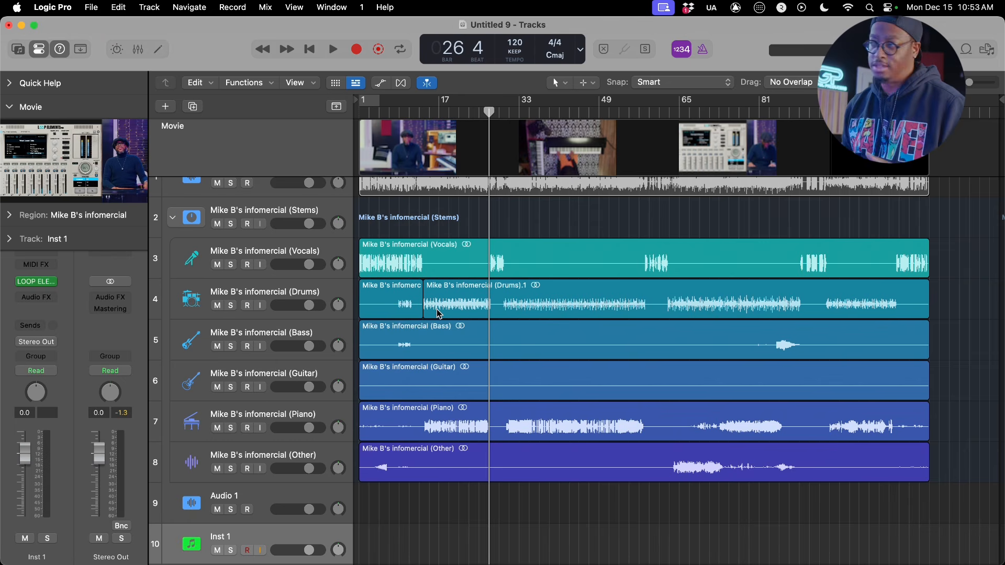
Mute the Drums stem, audition the project from bar 14 and return the playhead to bar 14.
{"action": "left_click", "coordinate": [483, 268]}
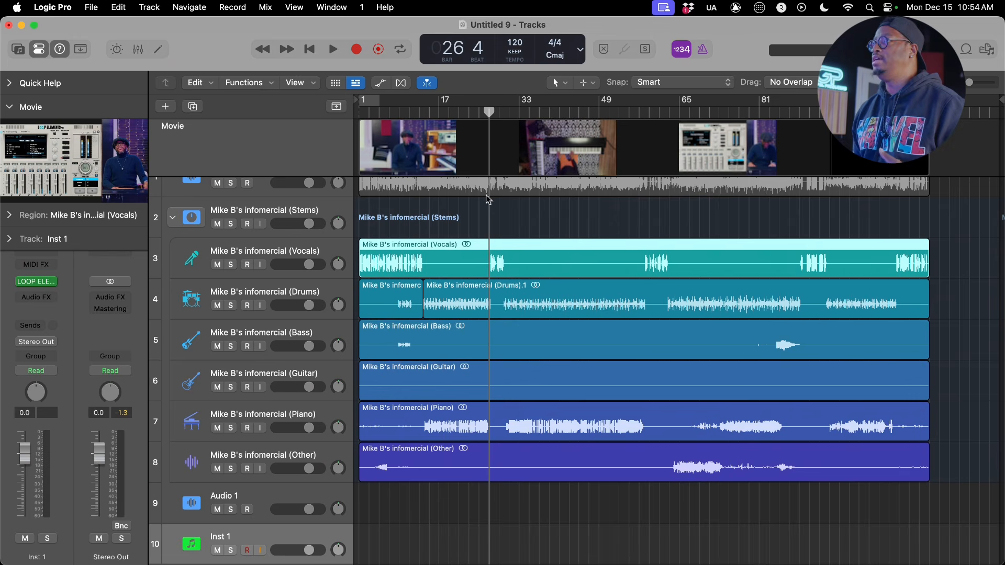
{"action": "left_click_drag", "start_coordinate": [452, 117], "coordinate": [422, 116]}
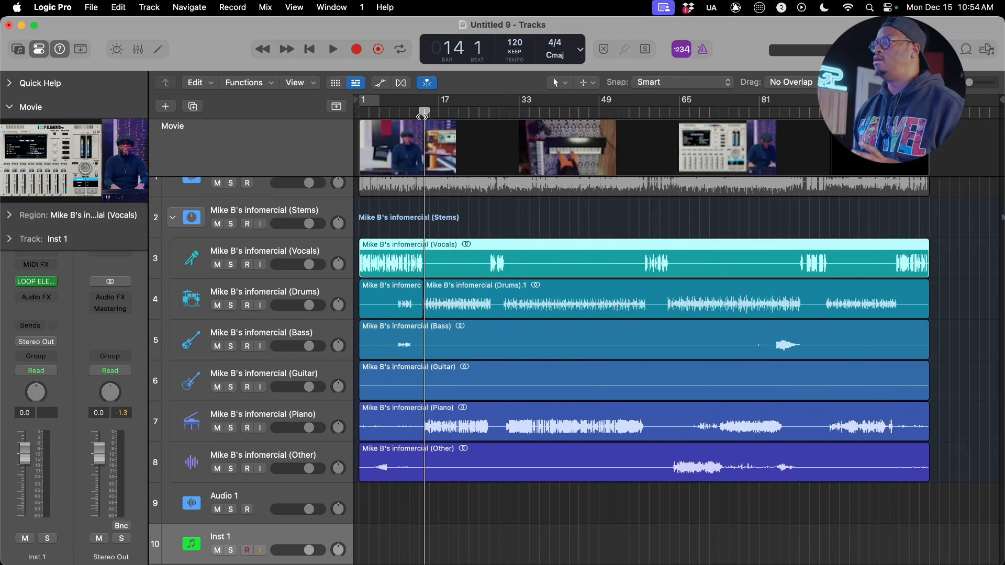
{"action": "left_click", "coordinate": [217, 307]}
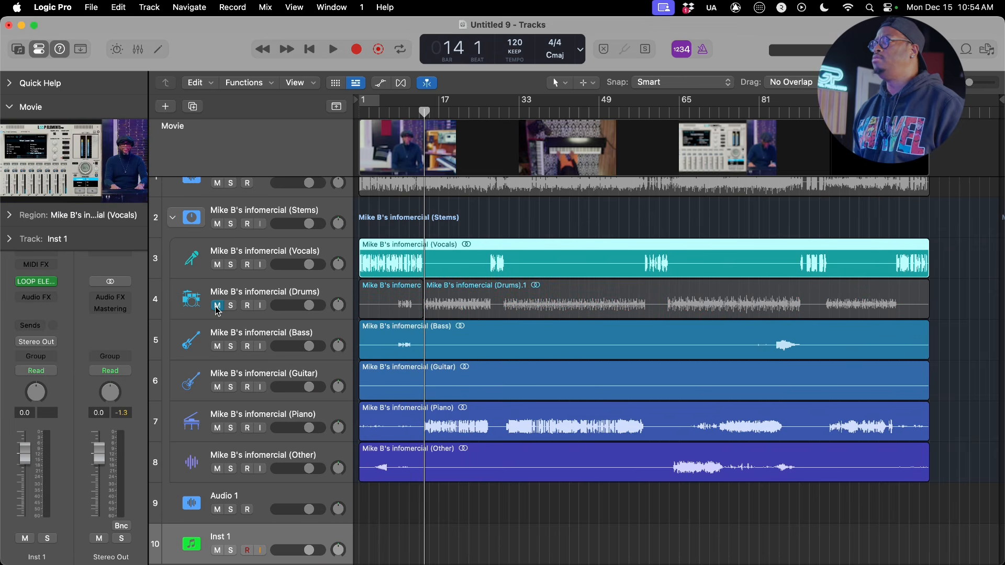
{"action": "key", "text": "space"}
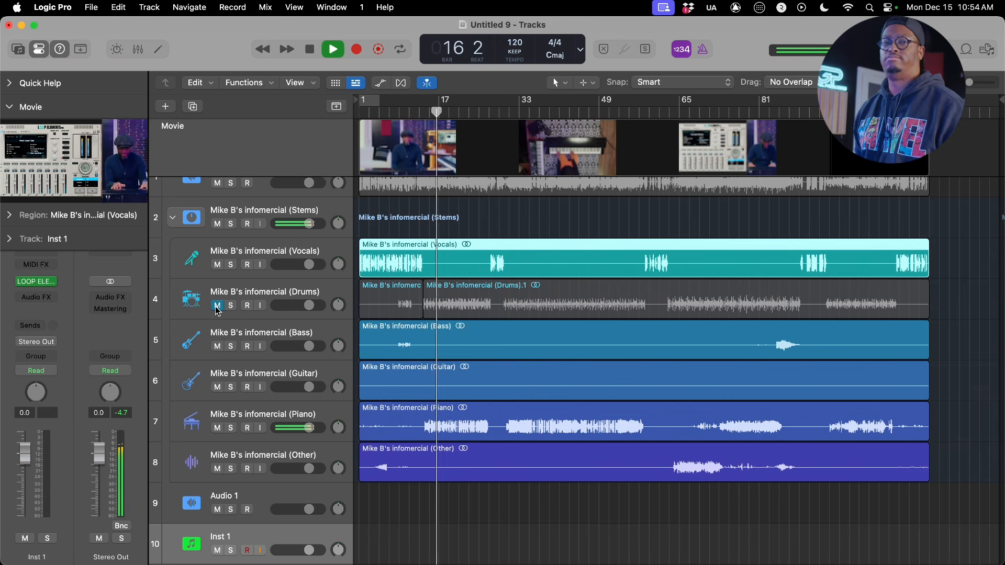
{"action": "key", "text": "space"}
{"action": "left_click_drag", "start_coordinate": [455, 115], "coordinate": [425, 116]}
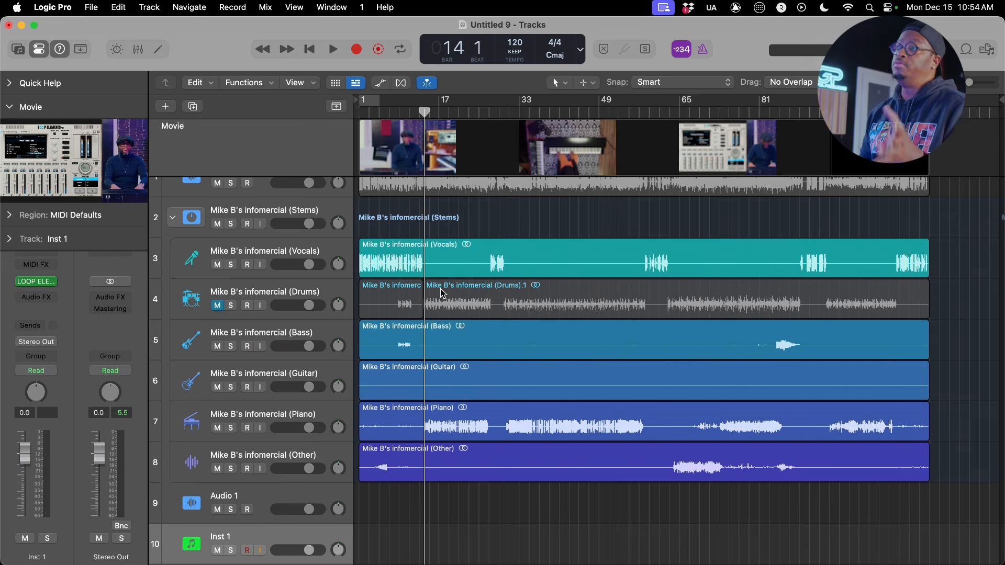
Switch to Studio One and load the "95 - West Coast Ride" preset from Mike B Signature Loops in LOOP ELEMENTS PRO.
{"action": "key", "text": "ctrl+Left"}
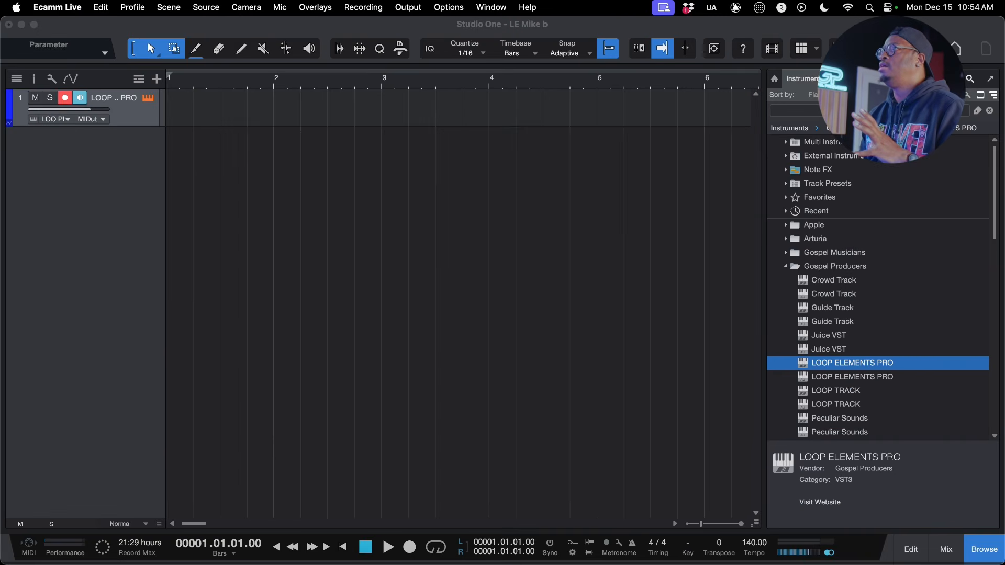
{"action": "key", "text": "ctrl+Up"}
{"action": "left_click", "coordinate": [618, 220]}
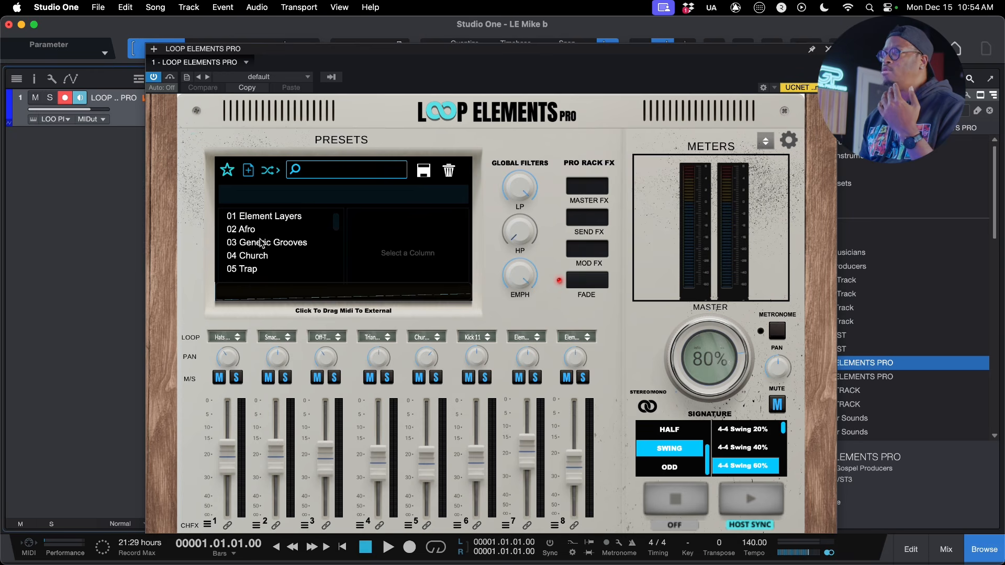
{"action": "scroll", "coordinate": [262, 243], "scroll_direction": "down", "scroll_amount": 2}
{"action": "scroll", "coordinate": [261, 243], "scroll_direction": "down", "scroll_amount": 6}
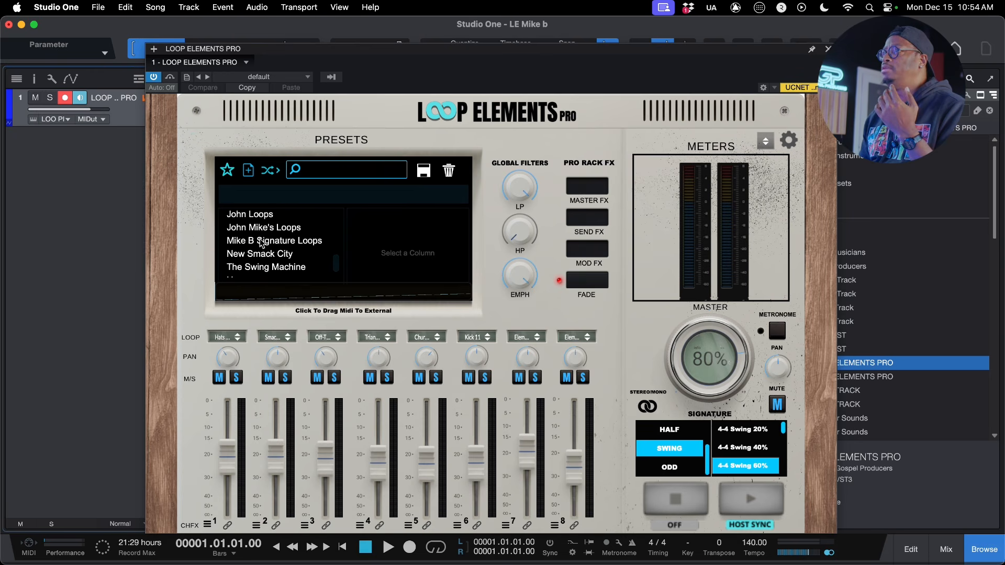
{"action": "left_click", "coordinate": [264, 247]}
{"action": "scroll", "coordinate": [413, 227], "scroll_direction": "down", "scroll_amount": 10}
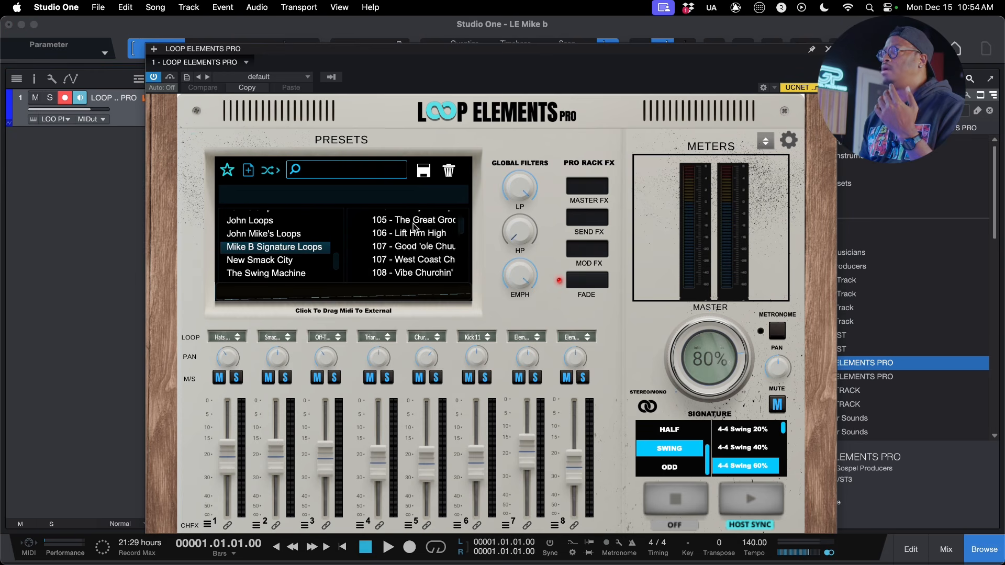
{"action": "scroll", "coordinate": [414, 226], "scroll_direction": "down", "scroll_amount": 10}
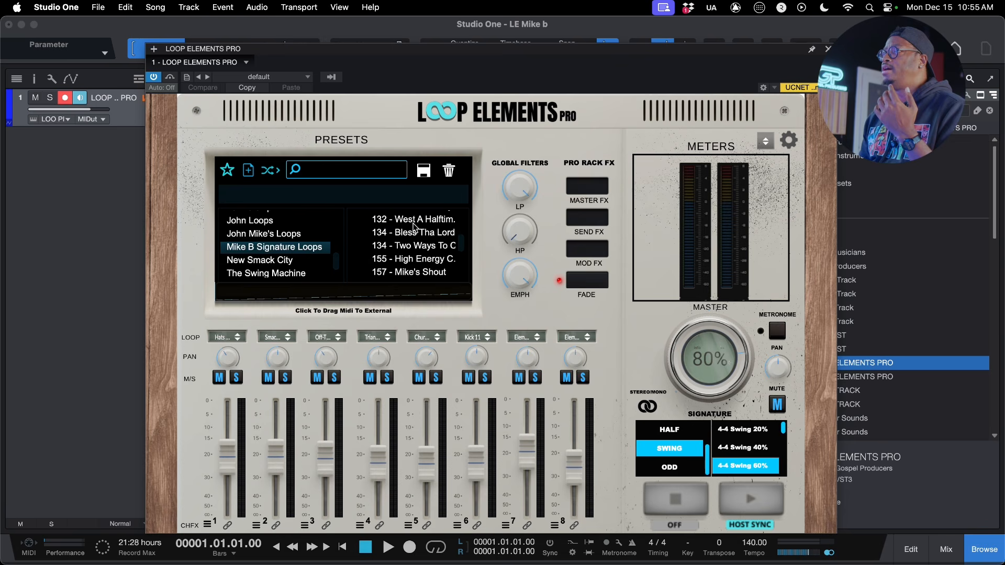
{"action": "scroll", "coordinate": [414, 226], "scroll_direction": "up", "scroll_amount": 2}
{"action": "scroll", "coordinate": [414, 226], "scroll_direction": "down", "scroll_amount": 2}
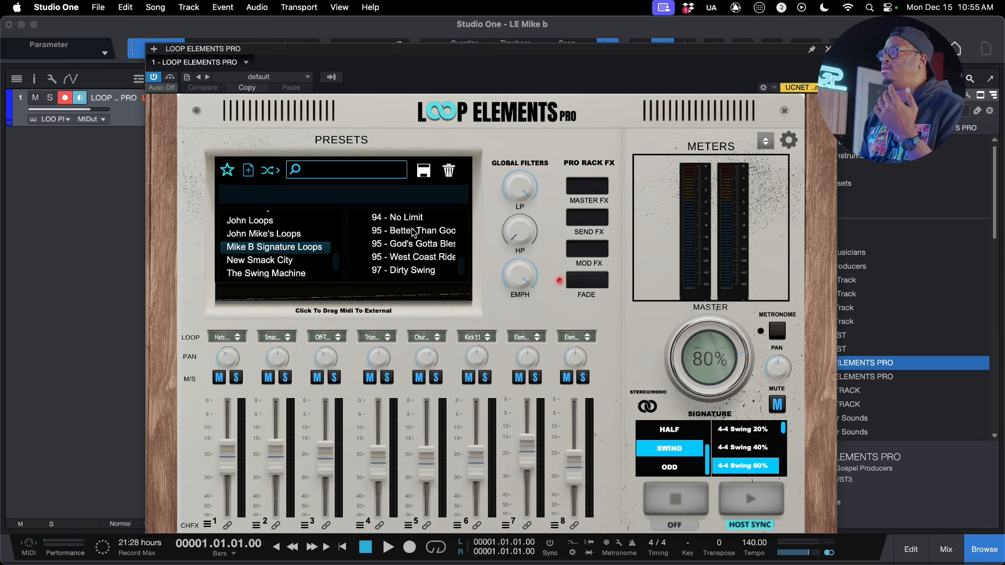
{"action": "left_click", "coordinate": [406, 258]}
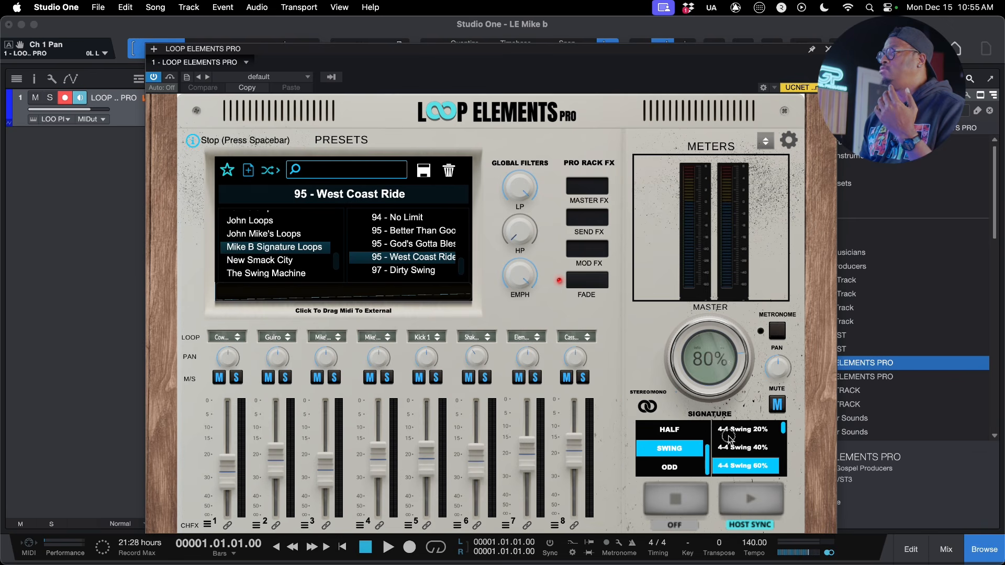
Set the song tempo to 95 BPM and preview the West Coast Ride loop in the plug-in.
{"action": "left_click", "coordinate": [752, 547]}
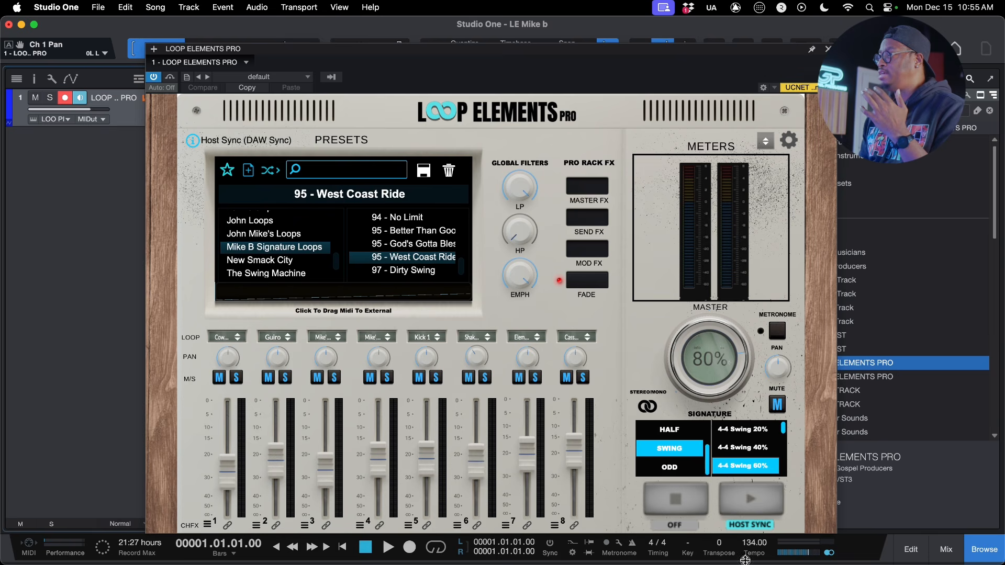
{"action": "double_click", "coordinate": [753, 542]}
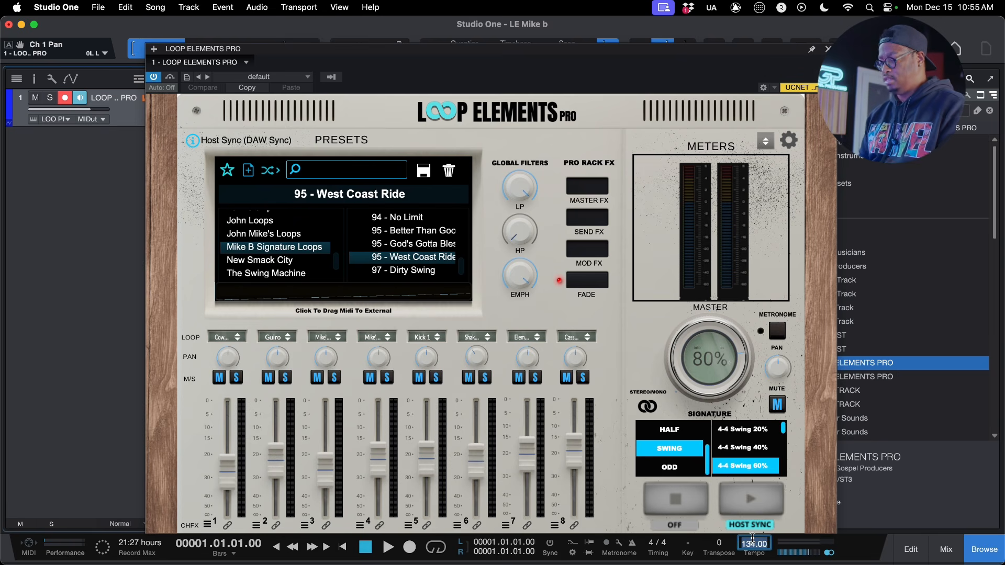
{"action": "type", "text": "95"}
{"action": "key", "text": "Return"}
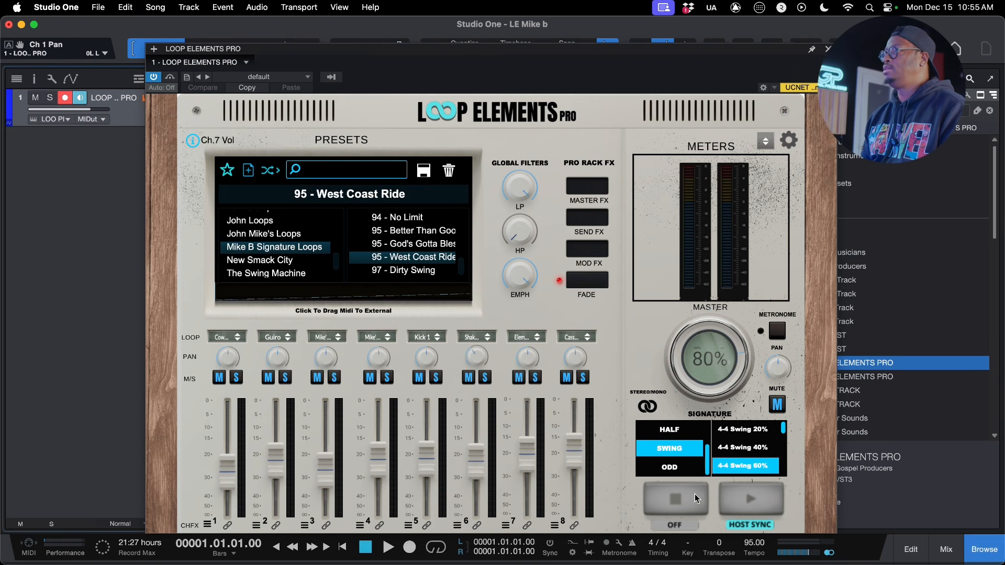
{"action": "left_click", "coordinate": [733, 506]}
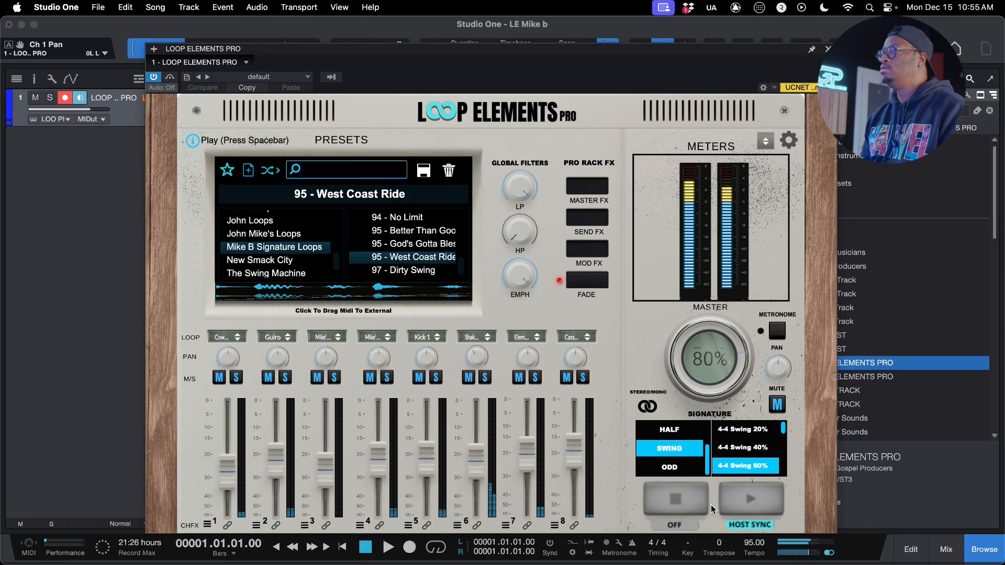
{"action": "left_click", "coordinate": [677, 502]}
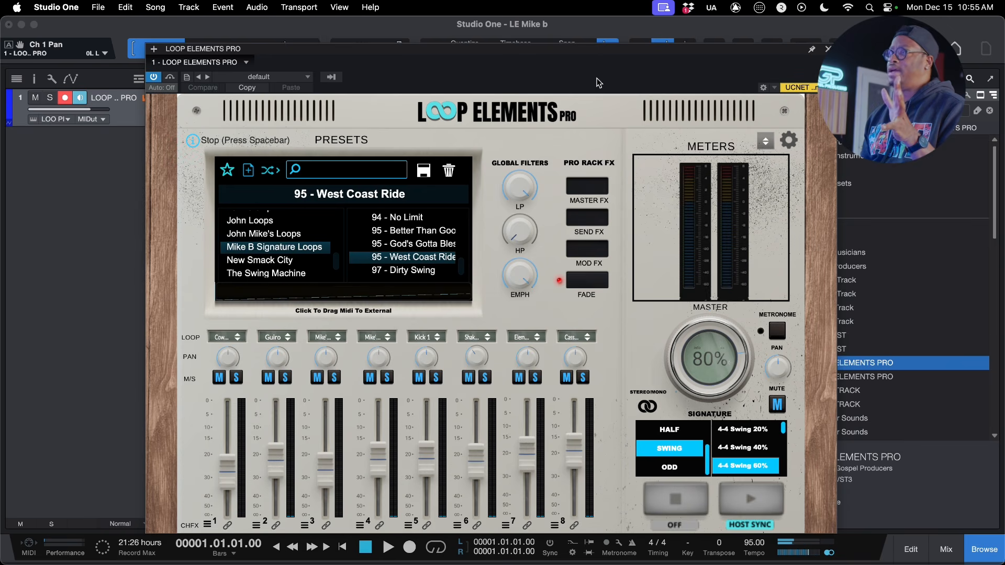
Place the loop's MIDI at bar 1 of the LOOP ELEMENTS PRO track and turn the plug-in's host sync off.
{"action": "left_click_drag", "start_coordinate": [598, 54], "coordinate": [756, 162]}
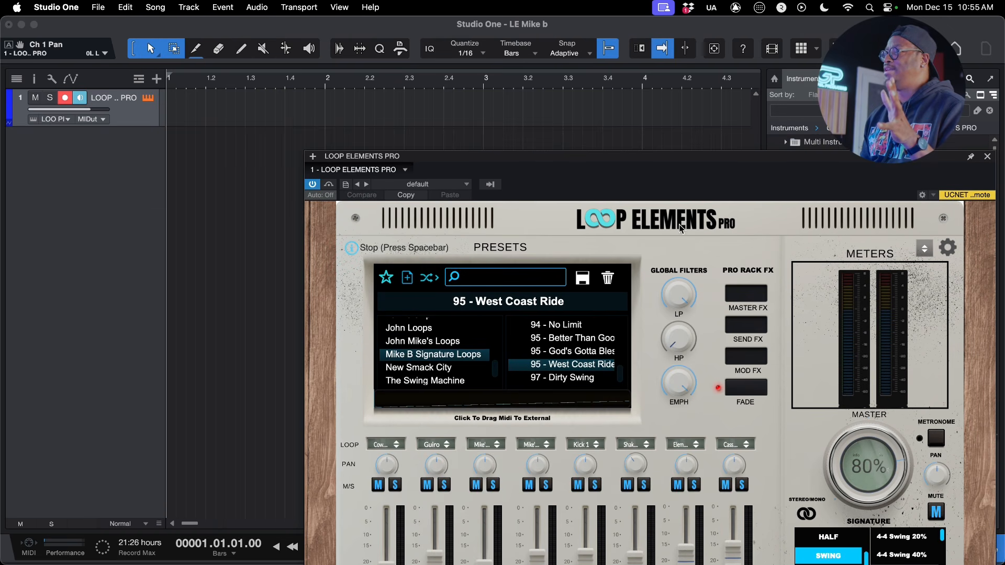
{"action": "left_click_drag", "start_coordinate": [503, 401], "coordinate": [188, 106]}
{"action": "left_click_drag", "start_coordinate": [533, 162], "coordinate": [284, 28]}
{"action": "left_click", "coordinate": [583, 499]}
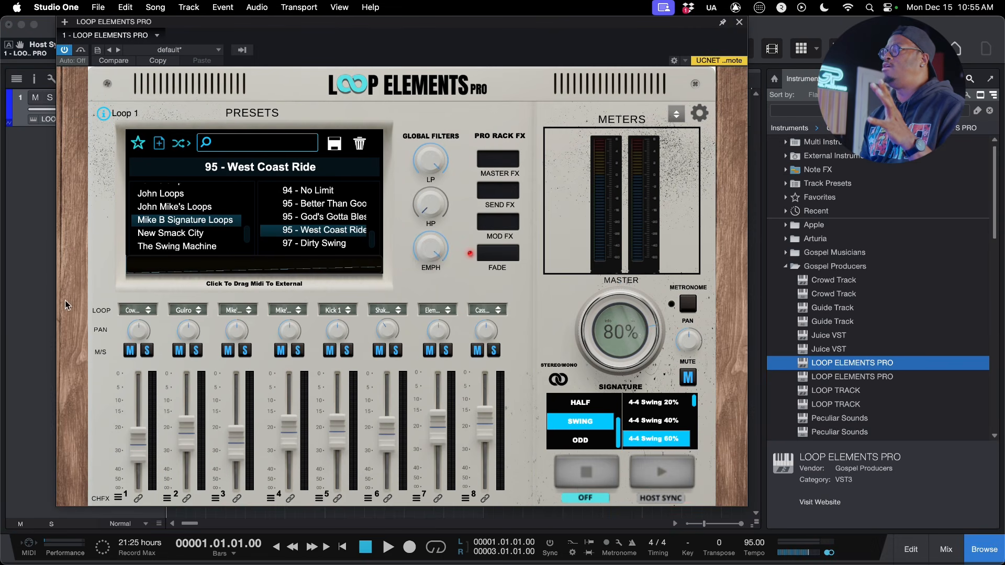
{"action": "left_click", "coordinate": [24, 308]}
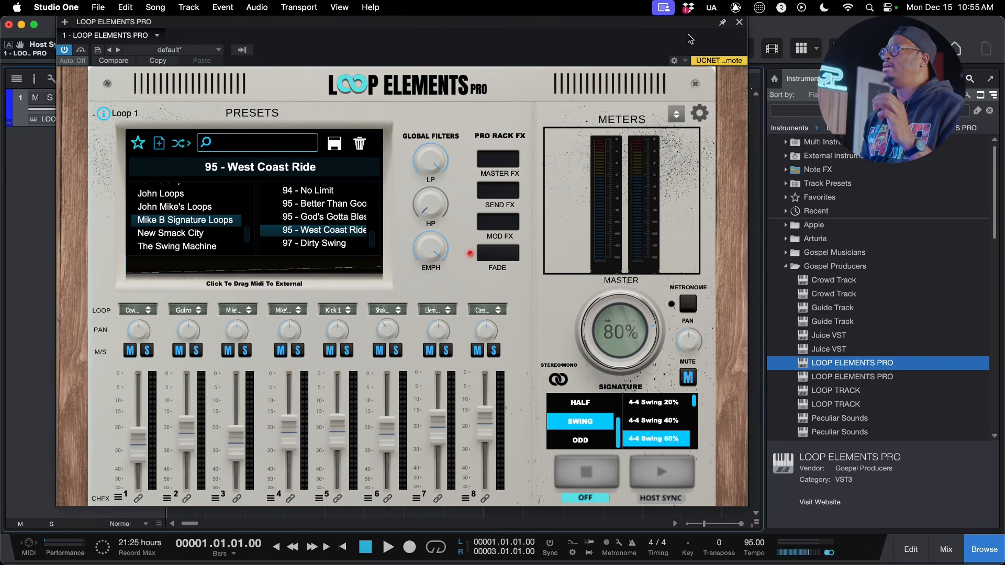
{"action": "left_click", "coordinate": [740, 22]}
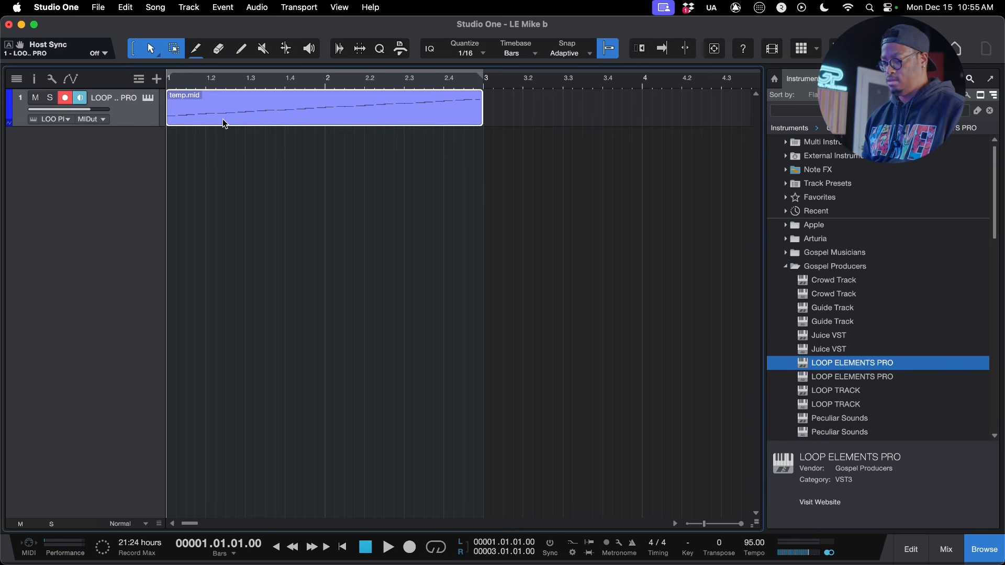
Bounce the MIDI event to audio and export the mixdown as a Wave file named "West Coast ride" to the Downloads folder.
{"action": "key", "text": "super+b"}
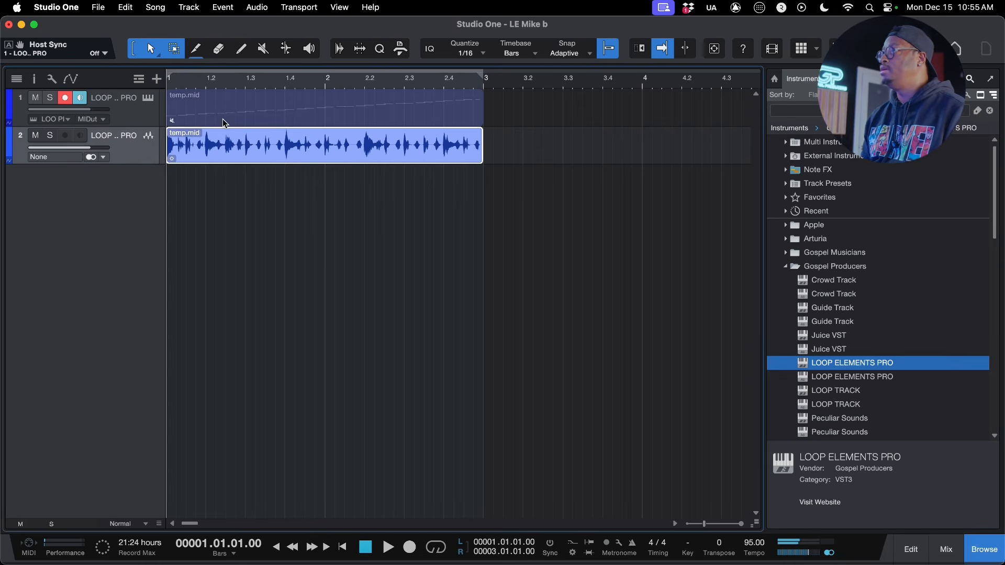
{"action": "key", "text": "super+e"}
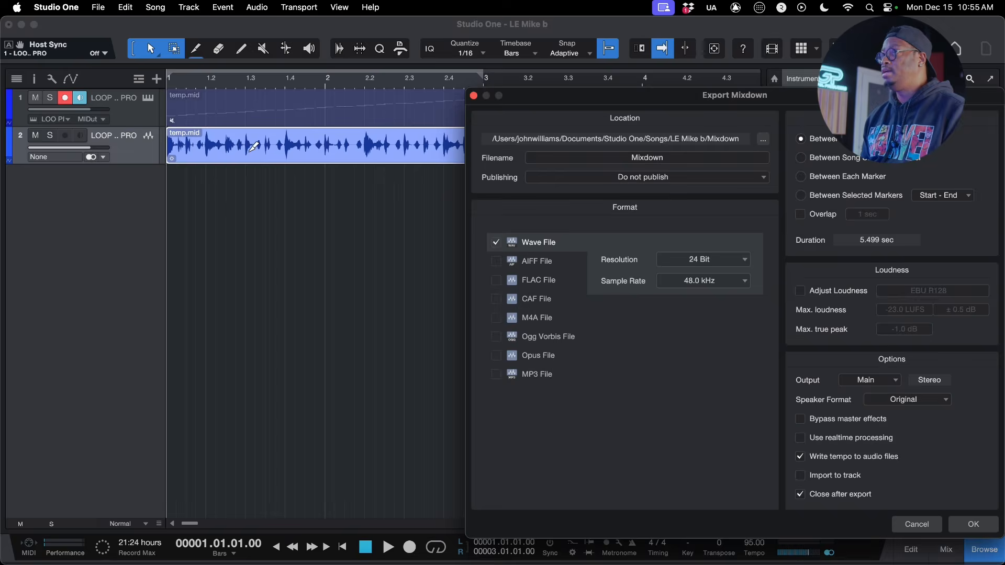
{"action": "left_click", "coordinate": [669, 159]}
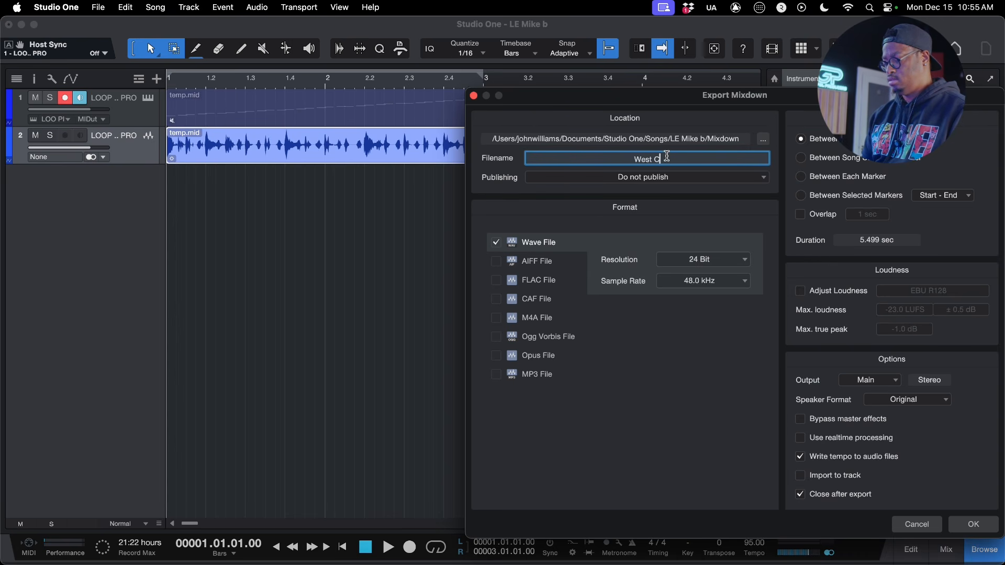
{"action": "type", "text": "West Coast ride"}
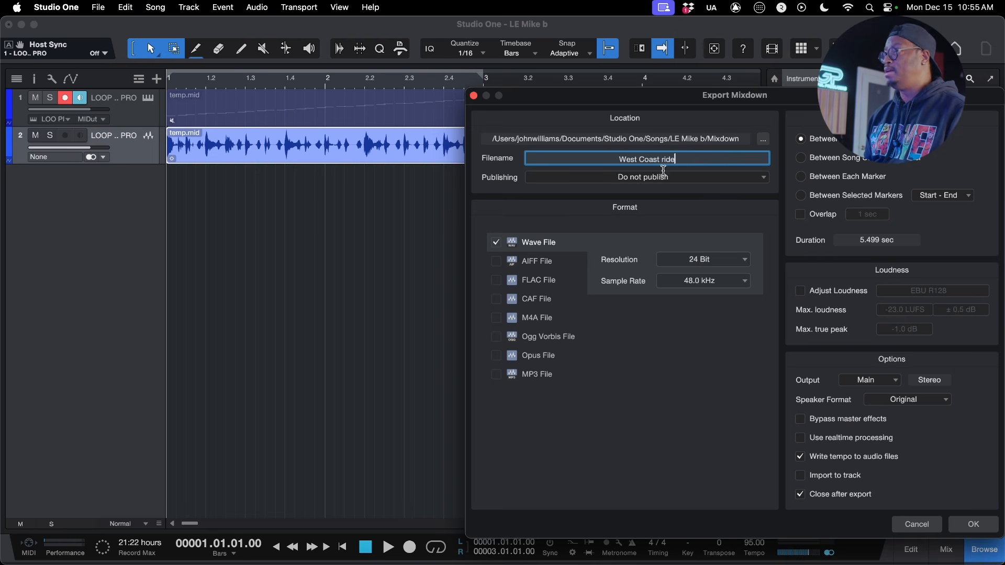
{"action": "left_click", "coordinate": [766, 139]}
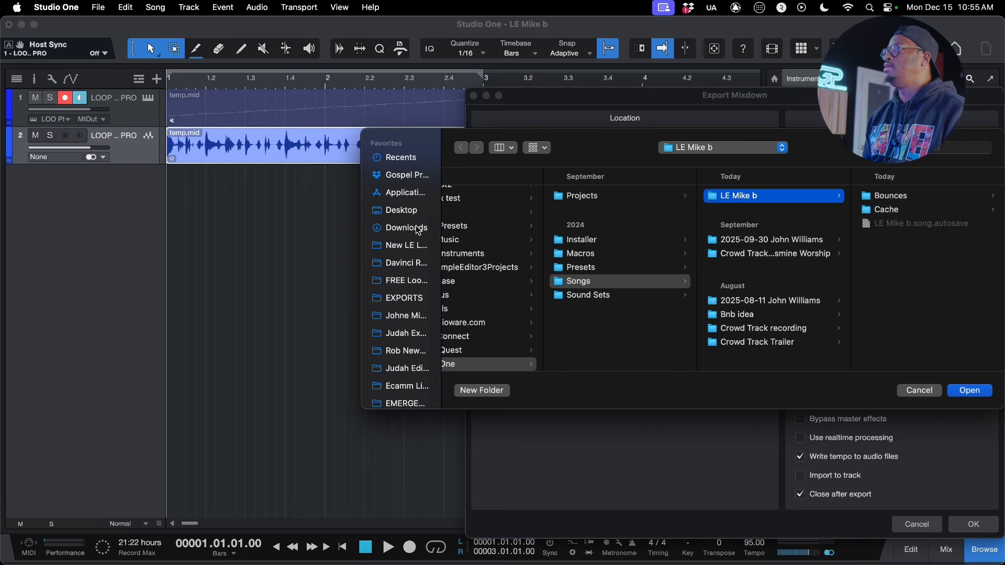
{"action": "left_click", "coordinate": [418, 229]}
{"action": "left_click", "coordinate": [977, 391]}
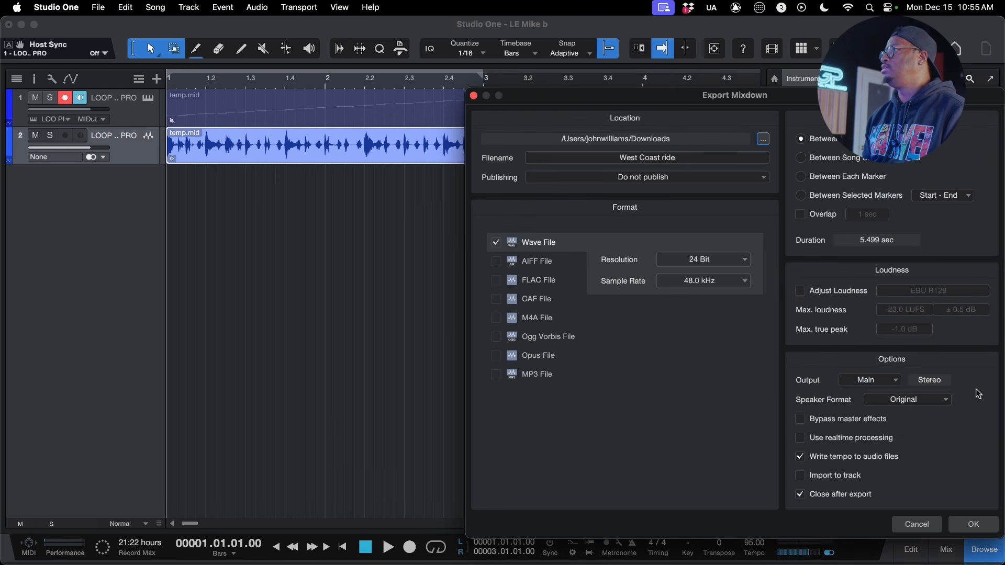
{"action": "left_click", "coordinate": [973, 524]}
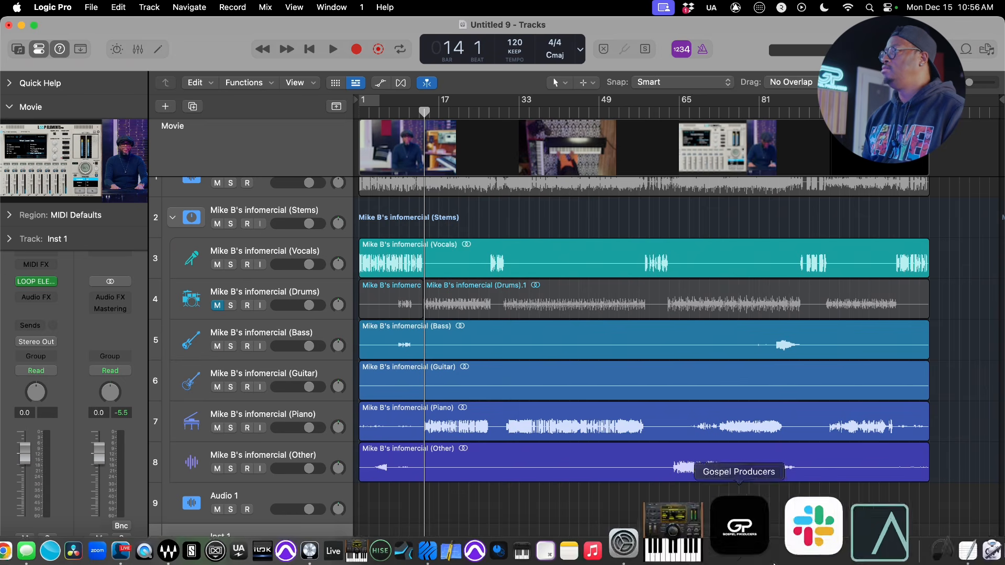
In Logic Pro, place West Coast ride.wav from Downloads on track 9 at bar 14.
{"action": "left_click", "coordinate": [951, 545]}
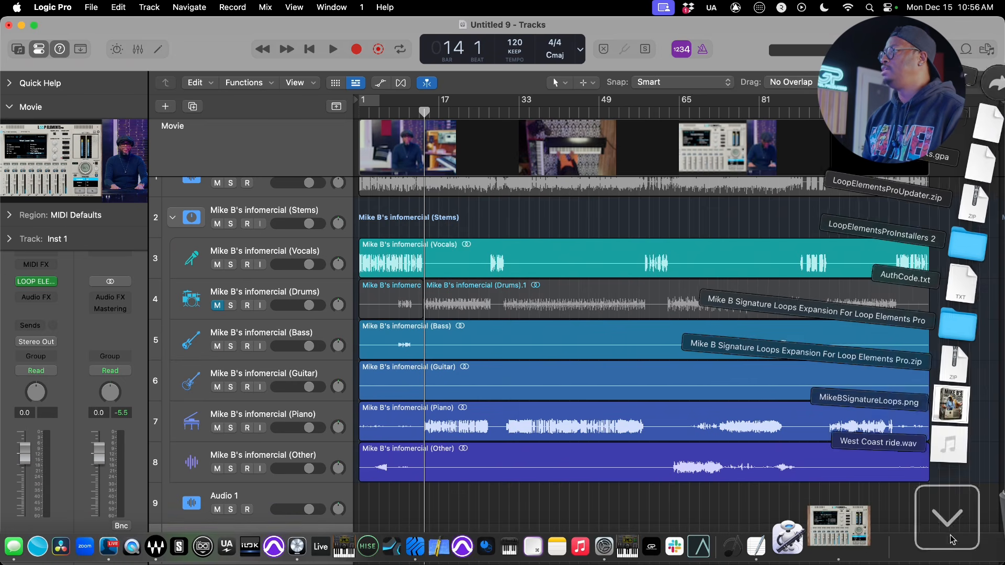
{"action": "left_click_drag", "start_coordinate": [884, 443], "coordinate": [425, 519]}
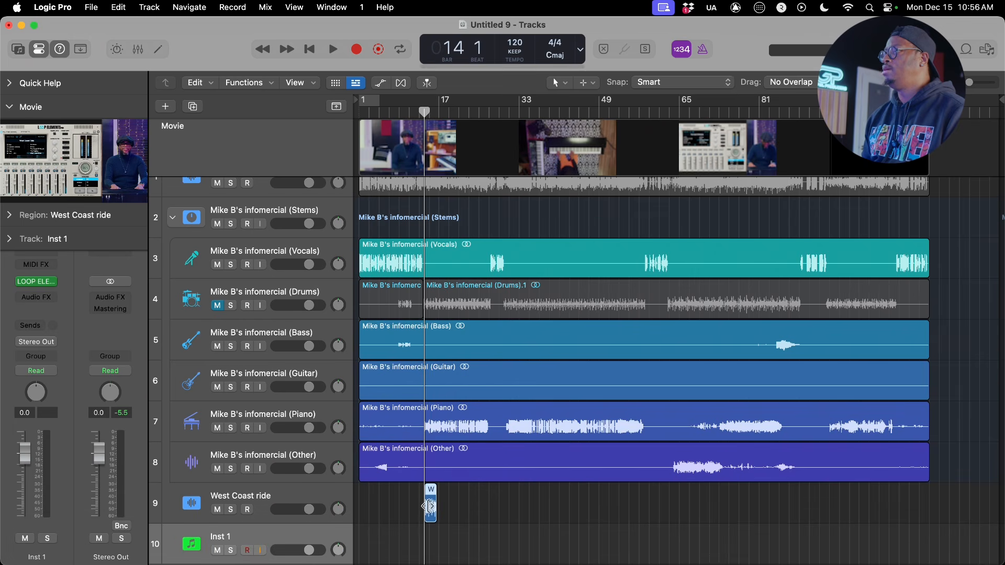
{"action": "scroll", "coordinate": [445, 474], "scroll_direction": "up", "scroll_amount": 2}
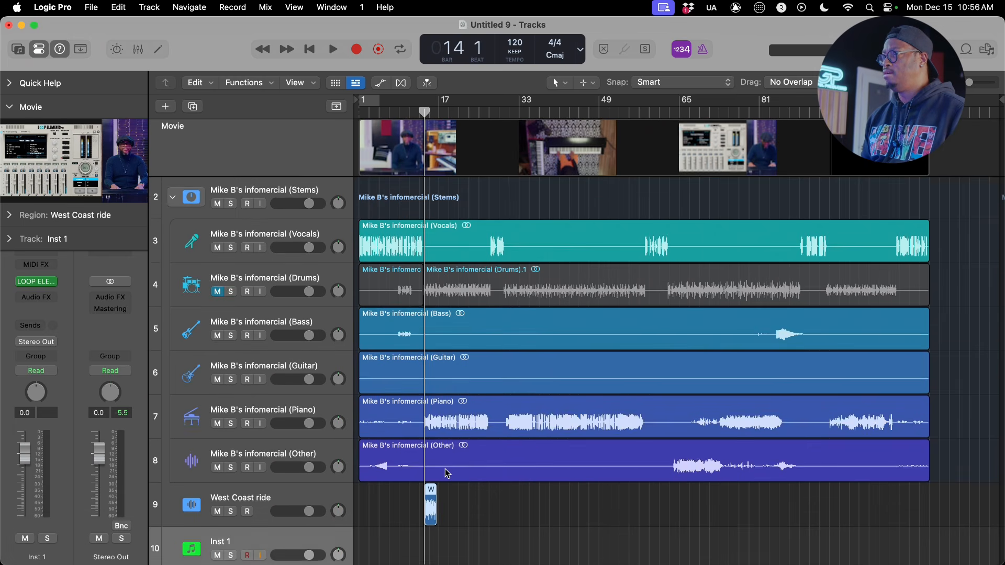
Place the playhead at the start of the second Drums stem region, just before bar 14.
{"action": "scroll", "coordinate": [445, 473], "scroll_direction": "down", "scroll_amount": 3}
{"action": "scroll", "coordinate": [445, 473], "scroll_direction": "up", "scroll_amount": 2}
{"action": "scroll", "coordinate": [447, 473], "scroll_direction": "up", "scroll_amount": 5}
{"action": "scroll", "coordinate": [448, 473], "scroll_direction": "up", "scroll_amount": 10}
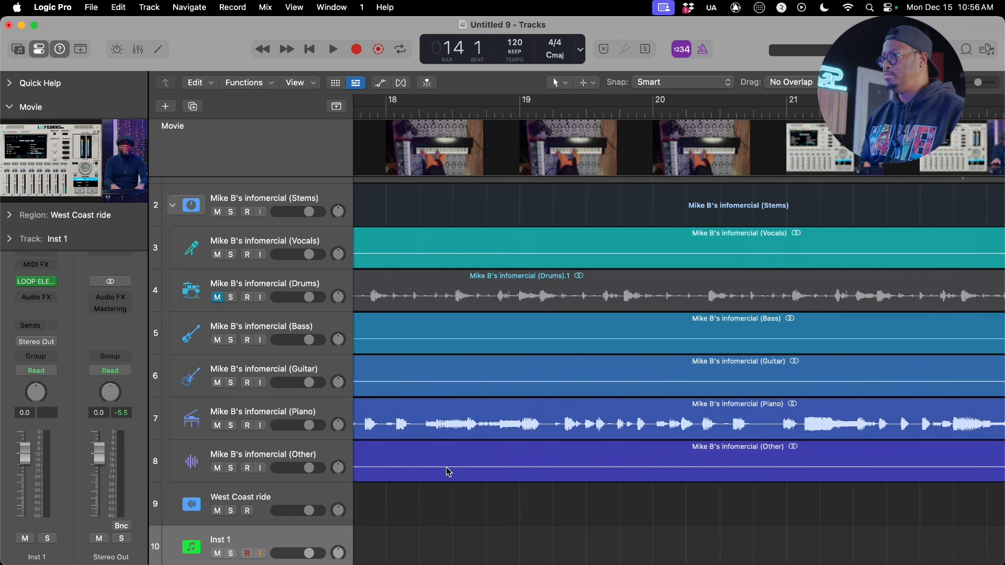
{"action": "scroll", "coordinate": [449, 472], "scroll_direction": "left", "scroll_amount": 1}
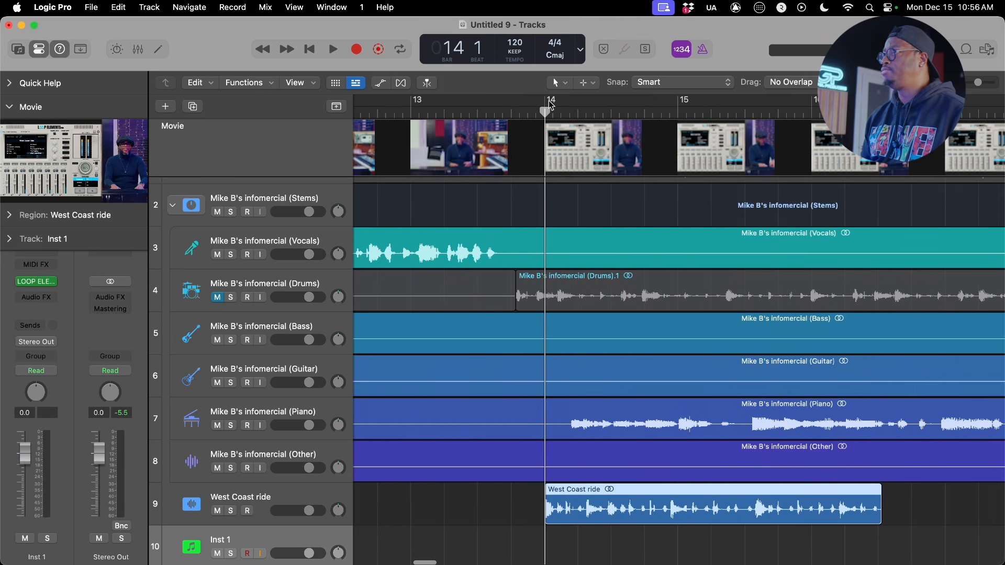
{"action": "left_click_drag", "start_coordinate": [547, 114], "coordinate": [515, 122]}
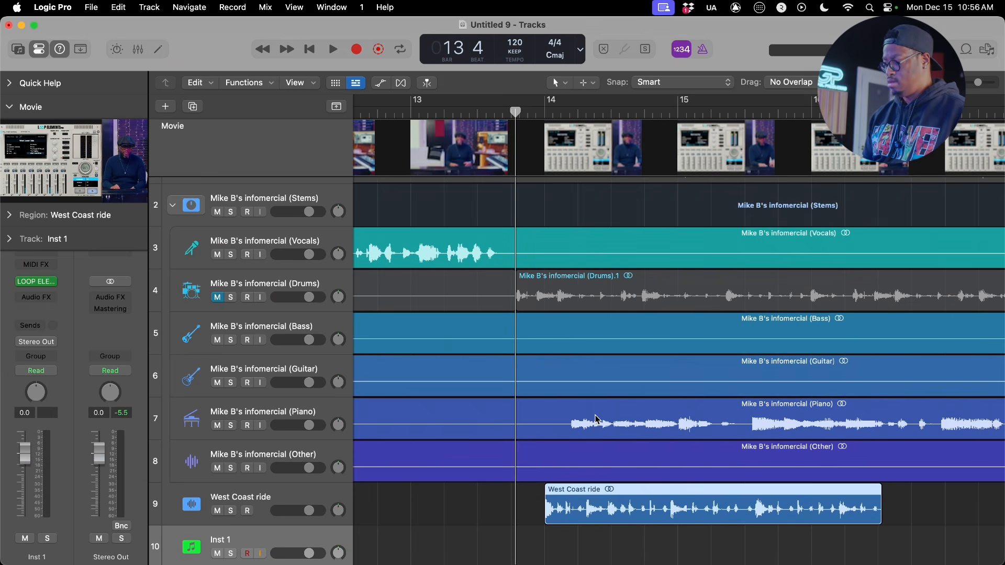
Show the Marker global track and move the West Coast ride region earlier so it starts at the playhead.
{"action": "key", "text": "l"}
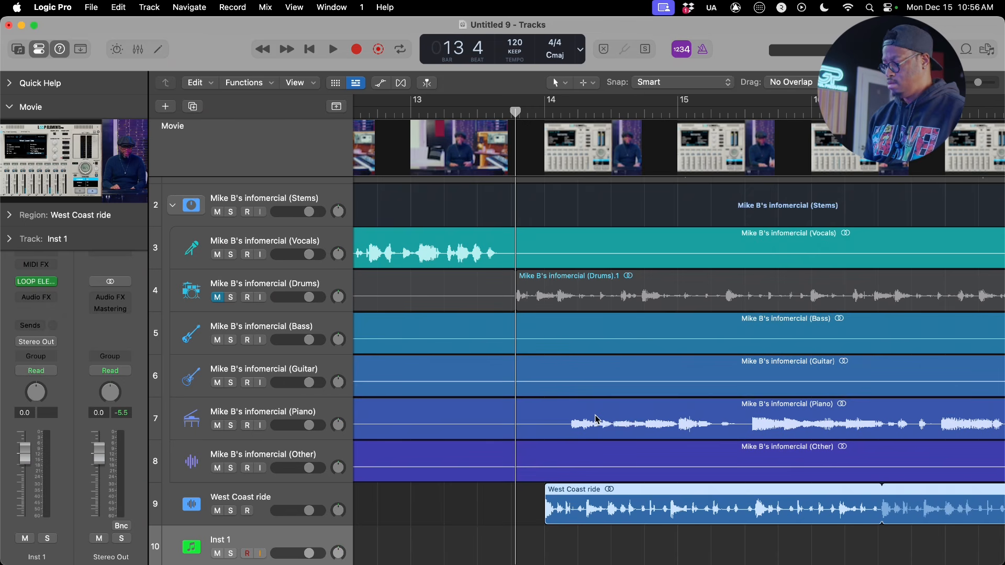
{"action": "key", "text": "l"}
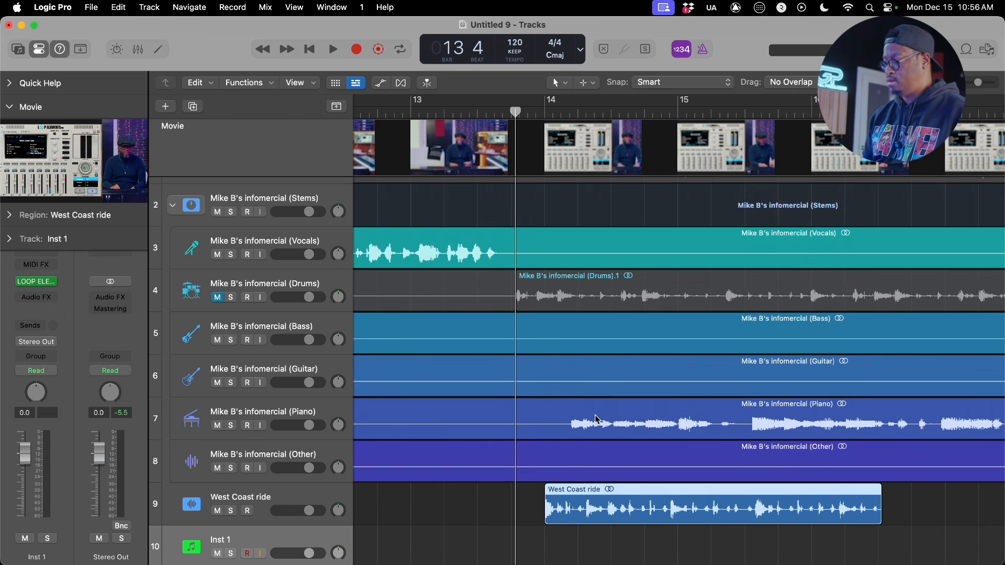
{"action": "key", "text": "apostrophe"}
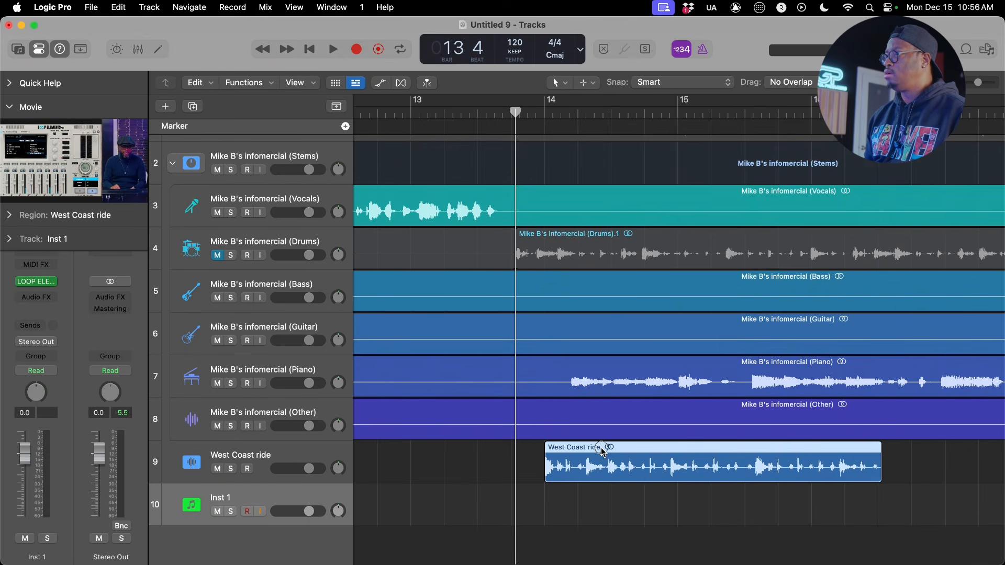
{"action": "left_click_drag", "start_coordinate": [602, 452], "coordinate": [574, 452]}
Fine-align the left edge of the West Coast ride region with the start of the second Drums region, just after 13 4 1 121.
{"action": "scroll", "coordinate": [548, 460], "scroll_direction": "up", "scroll_amount": 5}
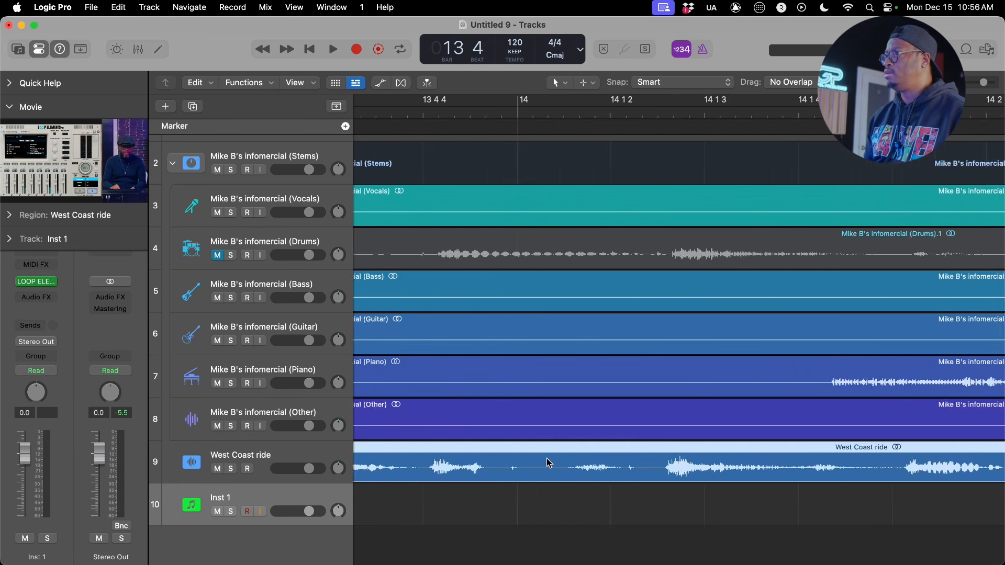
{"action": "scroll", "coordinate": [548, 462], "scroll_direction": "up", "scroll_amount": 5}
{"action": "scroll", "coordinate": [548, 462], "scroll_direction": "up", "scroll_amount": 6}
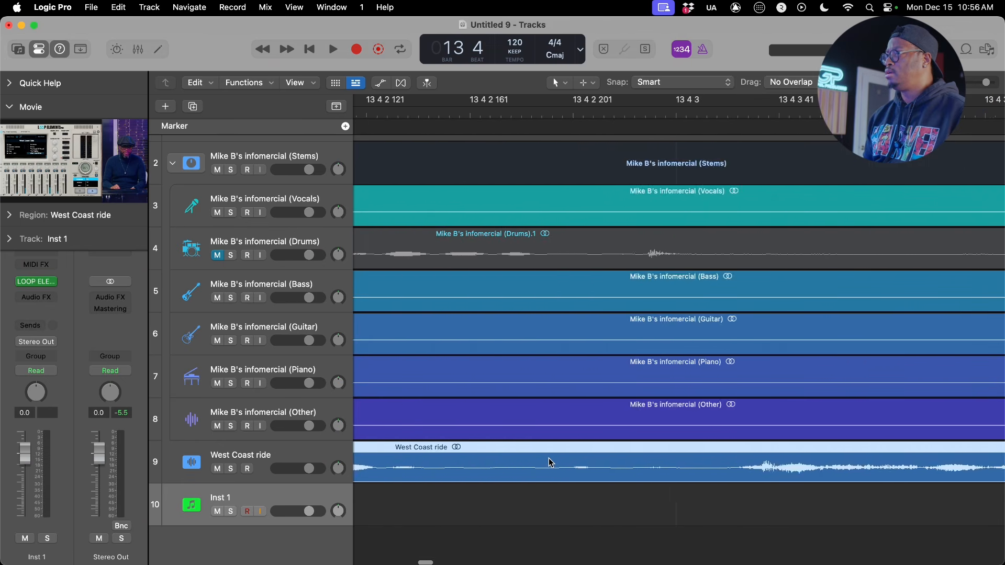
{"action": "scroll", "coordinate": [549, 462], "scroll_direction": "left", "scroll_amount": 5}
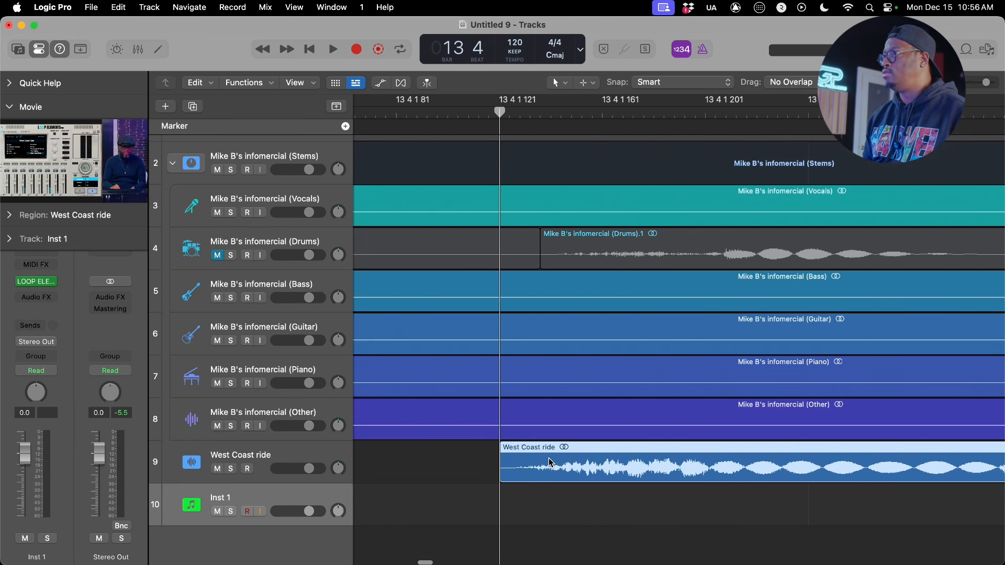
{"action": "left_click_drag", "start_coordinate": [594, 465], "coordinate": [635, 467]}
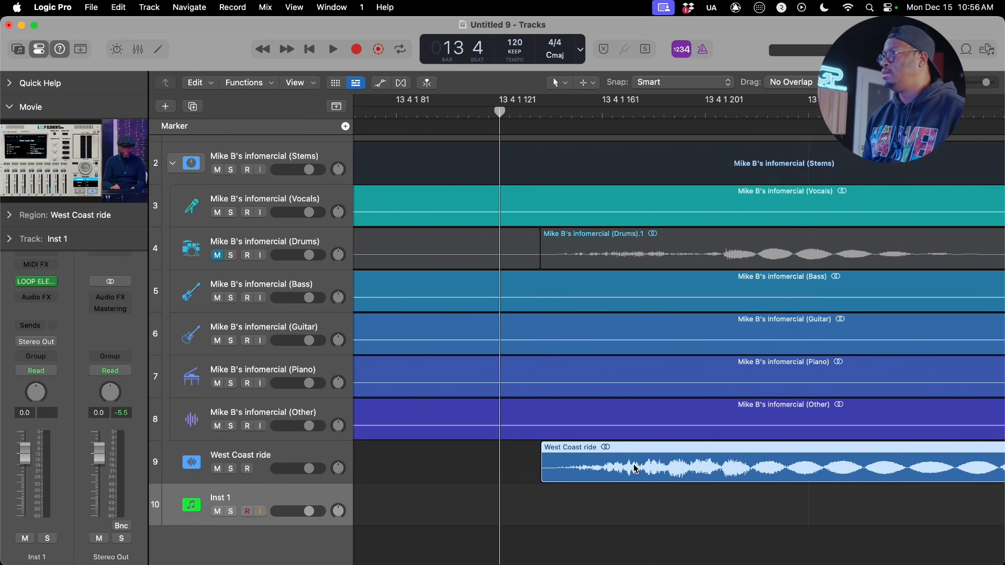
Solo the Drums and West Coast ride tracks and play them together to compare their timing.
{"action": "scroll", "coordinate": [620, 485], "scroll_direction": "down", "scroll_amount": 5}
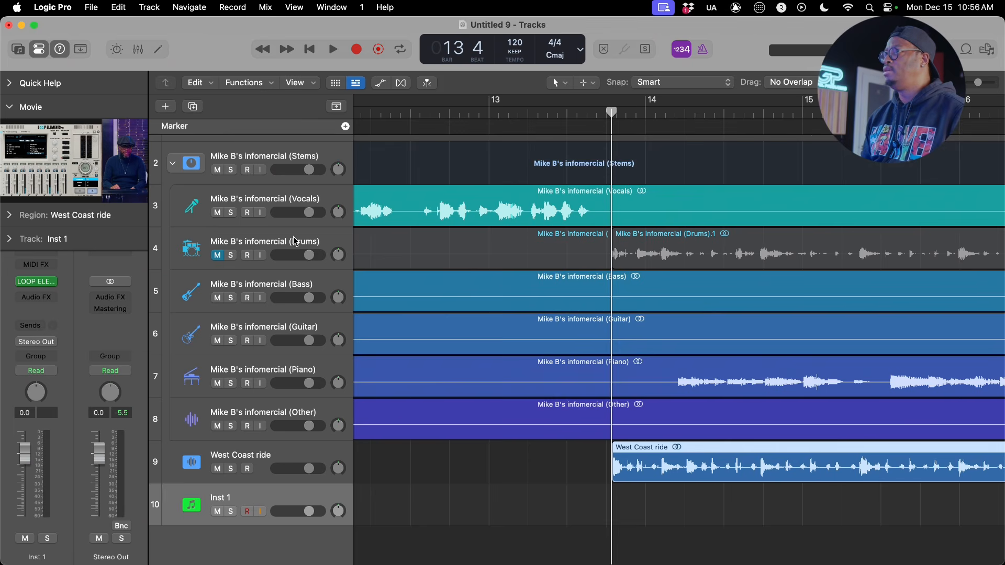
{"action": "left_click", "coordinate": [225, 257]}
{"action": "left_click", "coordinate": [231, 257]}
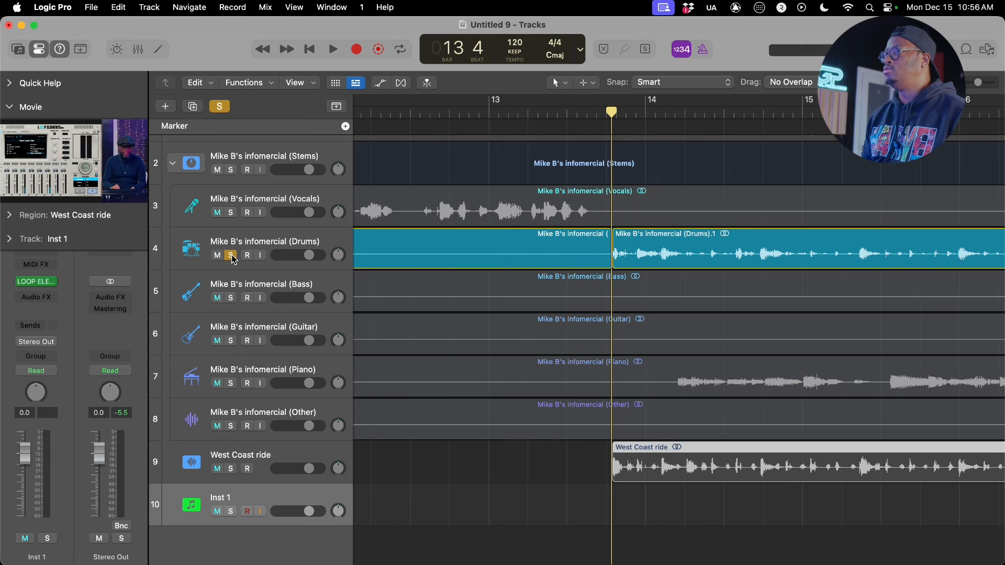
{"action": "left_click", "coordinate": [231, 469]}
{"action": "key", "text": "space"}
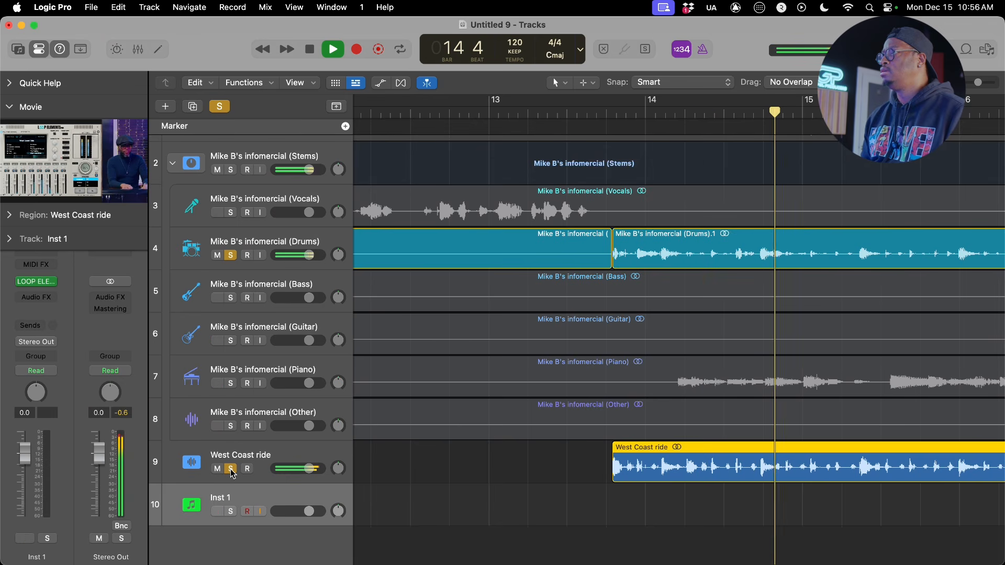
{"action": "key", "text": "space"}
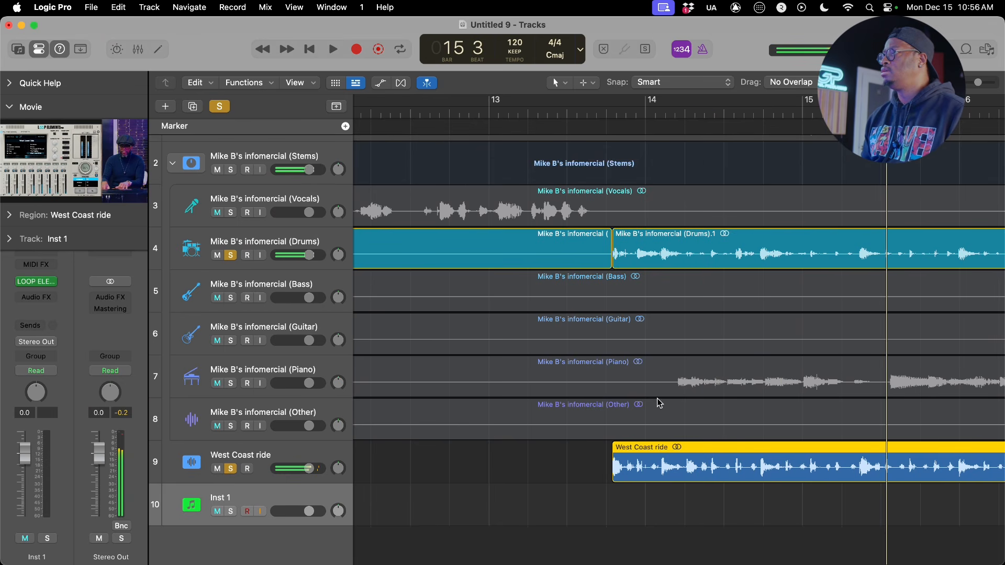
Shift the West Coast ride region slightly later to match the Drums waveform at the hit near 15 2 3.
{"action": "key", "text": "super+Right"}
{"action": "key", "text": "super+Right"}
{"action": "key", "text": "super+Right"}
{"action": "key", "text": "super+Right"}
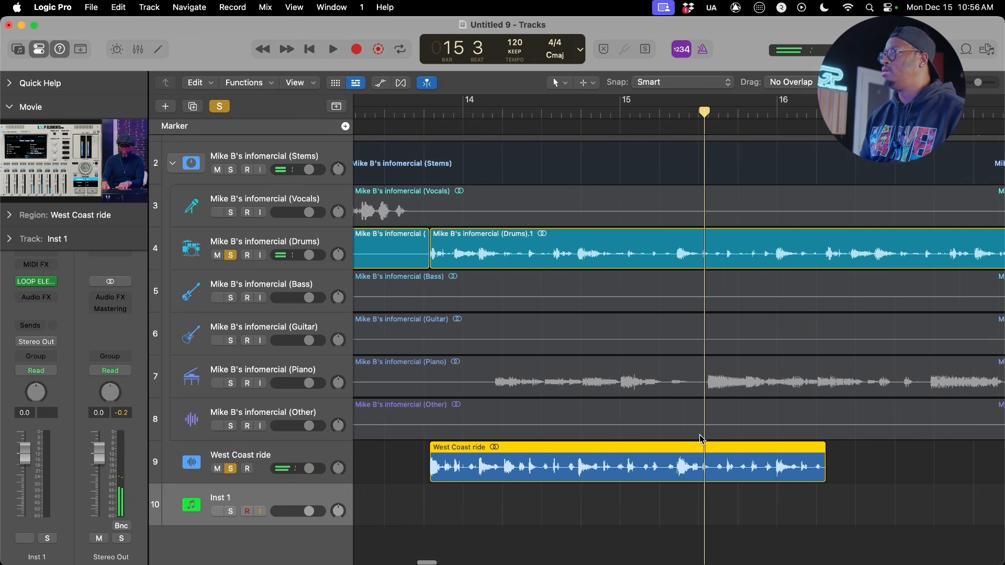
{"action": "key", "text": "super+Right"}
{"action": "key", "text": "super+Right"}
{"action": "key", "text": "super+Right"}
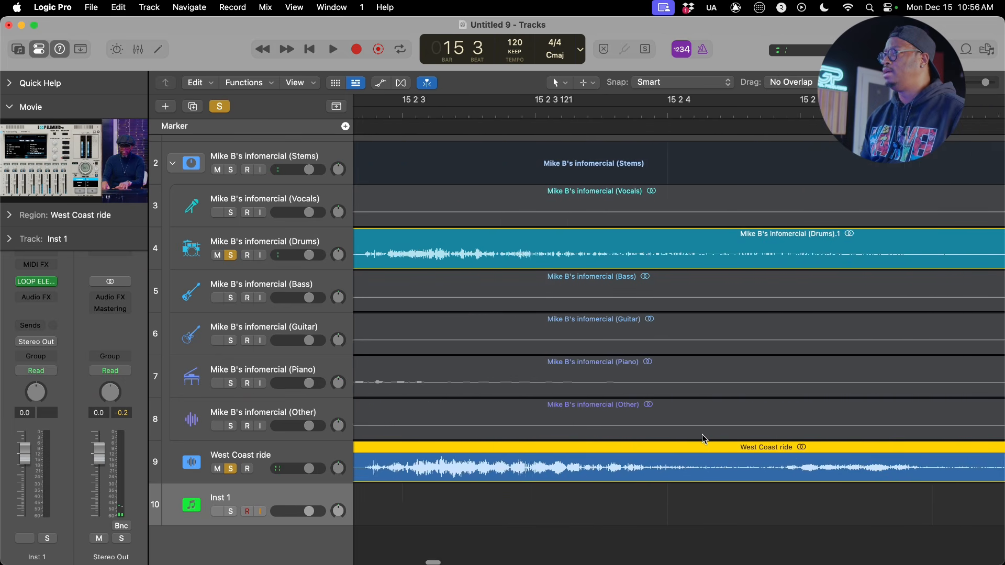
{"action": "scroll", "coordinate": [703, 435], "scroll_direction": "right", "scroll_amount": 3}
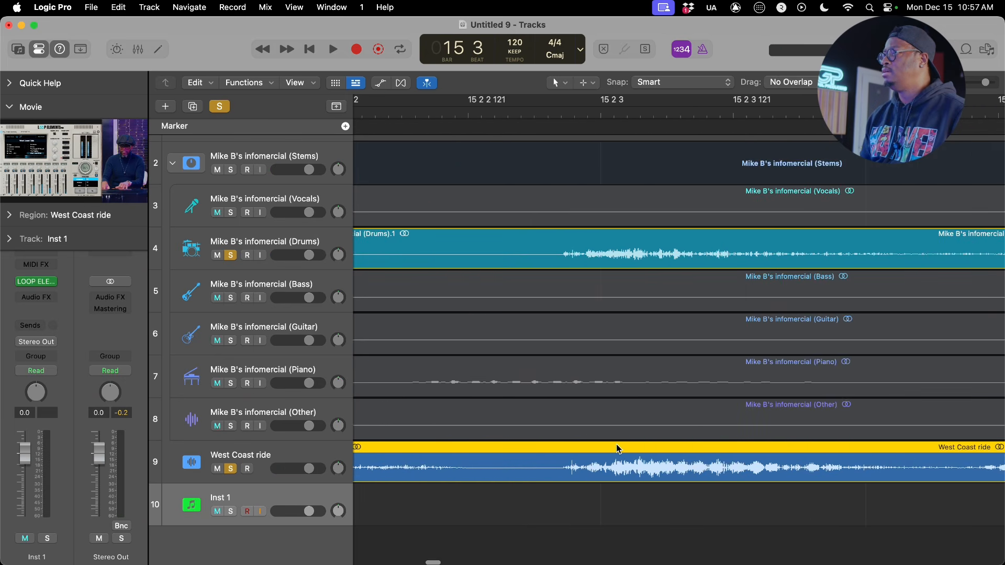
{"action": "scroll", "coordinate": [618, 445], "scroll_direction": "up", "scroll_amount": 5}
{"action": "scroll", "coordinate": [618, 445], "scroll_direction": "down", "scroll_amount": 4}
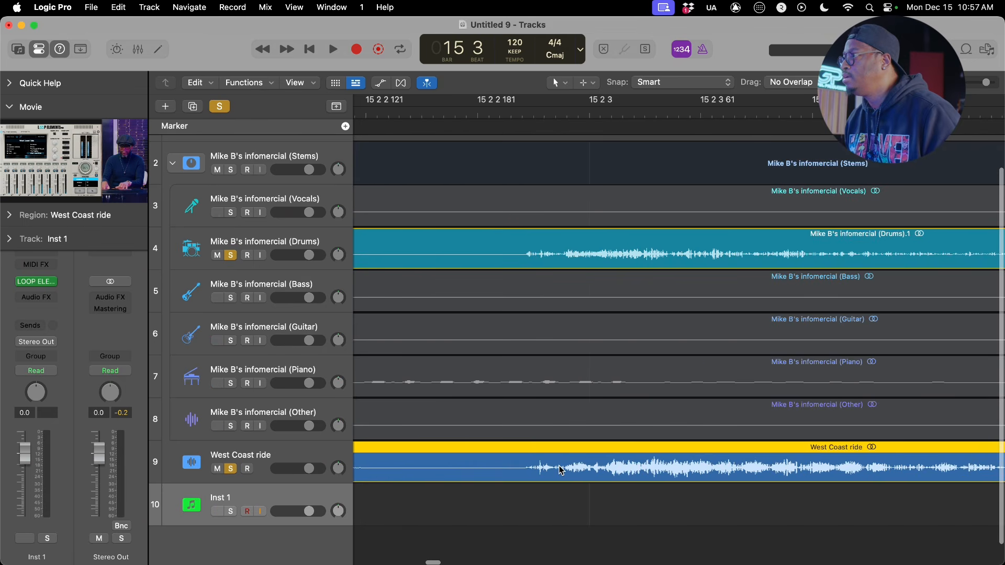
{"action": "scroll", "coordinate": [560, 470], "scroll_direction": "up", "scroll_amount": 3}
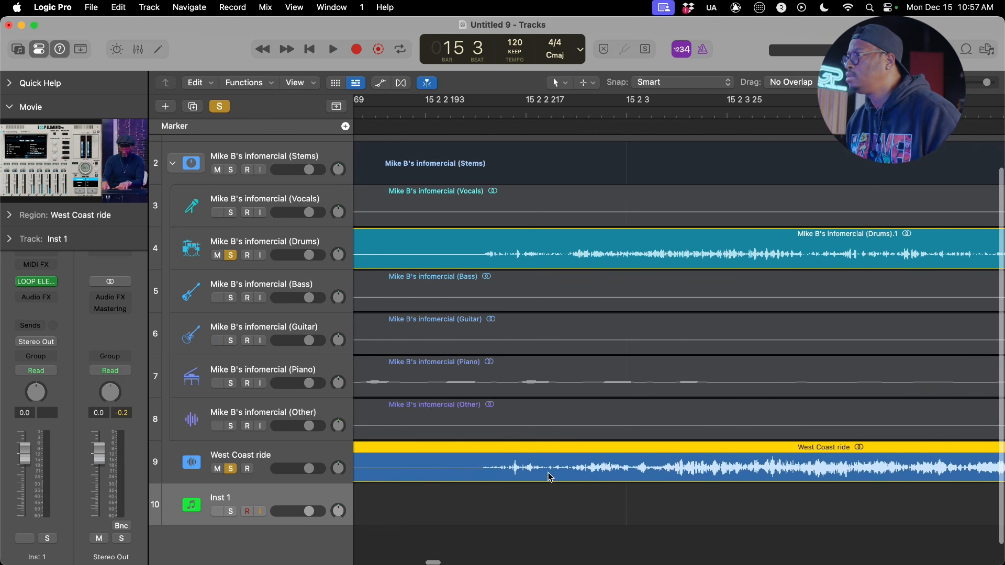
{"action": "left_click_drag", "start_coordinate": [538, 466], "coordinate": [547, 468]}
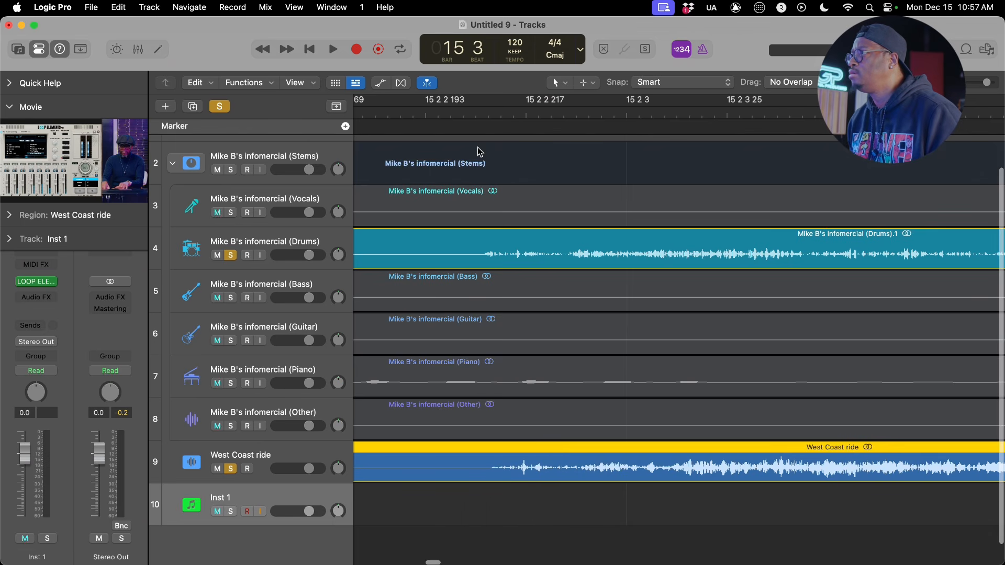
Set the playhead at the onset of that Drums hit and nudge the West Coast ride region slightly earlier to line up with it.
{"action": "left_click", "coordinate": [488, 116]}
{"action": "left_click_drag", "start_coordinate": [488, 114], "coordinate": [484, 114]}
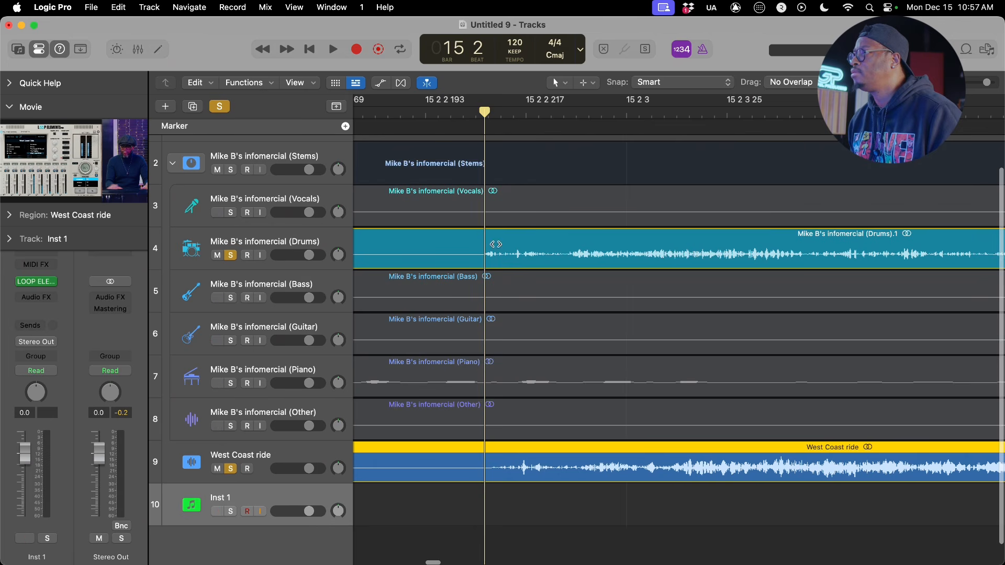
{"action": "left_click_drag", "start_coordinate": [524, 474], "coordinate": [519, 477]}
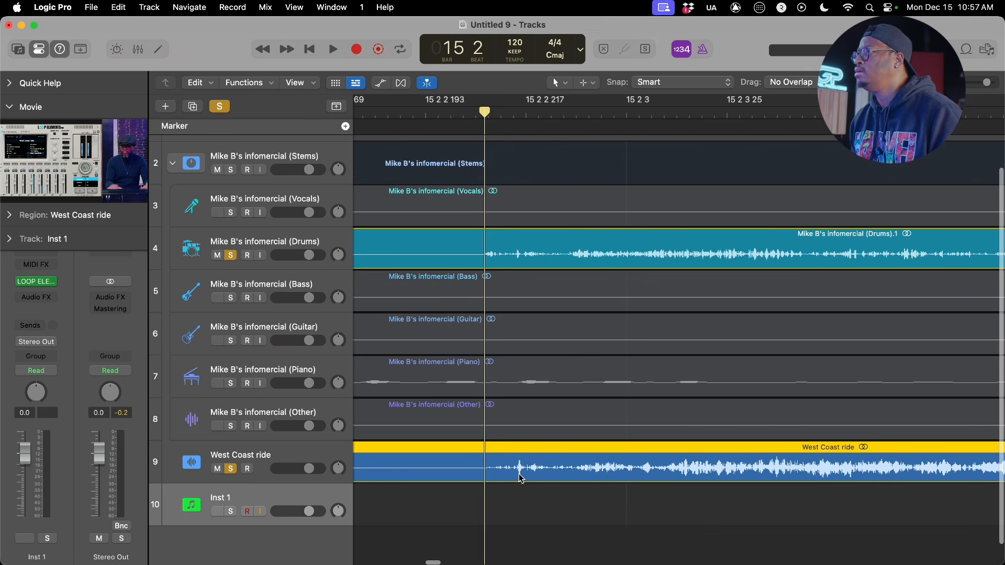
Play the soloed Drums and West Coast ride tracks together to check the refined alignment.
{"action": "key", "text": "space"}
{"action": "key", "text": "super+Left"}
{"action": "key", "text": "super+Left"}
{"action": "key", "text": "super+Left"}
{"action": "key", "text": "super+Left"}
{"action": "key", "text": "super+Left"}
{"action": "key", "text": "super+Left"}
{"action": "key", "text": "super+Left"}
{"action": "key", "text": "super+Left"}
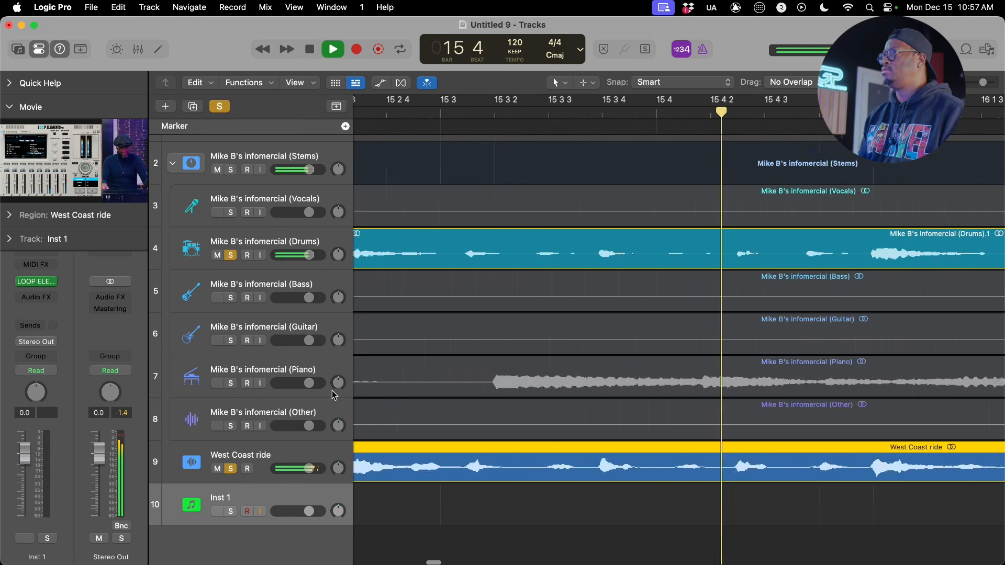
{"action": "key", "text": "super+Left"}
{"action": "key", "text": "super+Left"}
{"action": "key", "text": "super+Left"}
{"action": "key", "text": "super+Left"}
{"action": "key", "text": "space"}
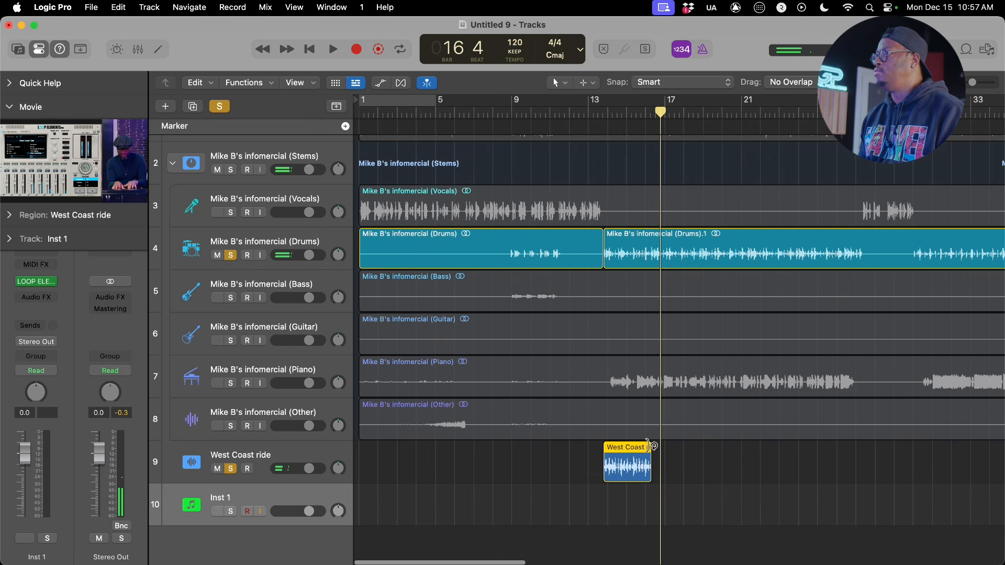
Loop the West Coast ride region until the first drum section ends at about bar 27, and unsolo both tracks.
{"action": "left_click_drag", "start_coordinate": [651, 446], "coordinate": [860, 469]}
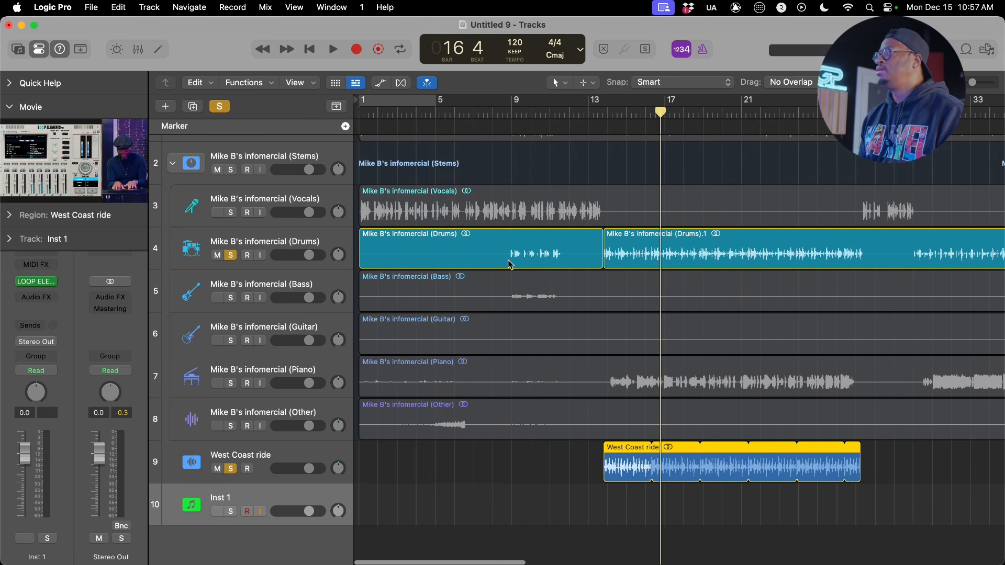
{"action": "left_click", "coordinate": [229, 257]}
{"action": "left_click", "coordinate": [228, 469]}
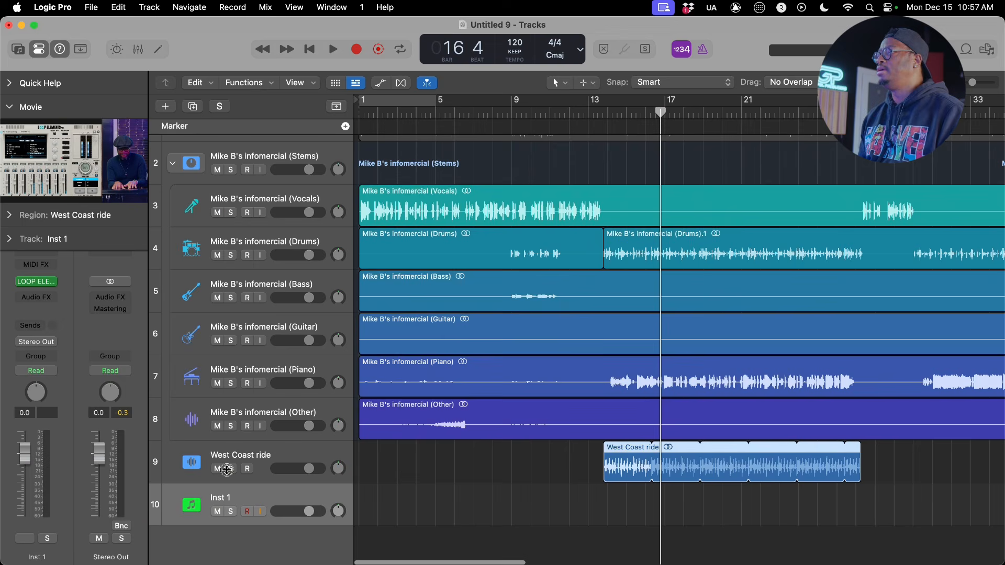
Mute the Drums track and play from about bar 12 to hear the replacement loop with the other stems.
{"action": "left_click", "coordinate": [217, 256]}
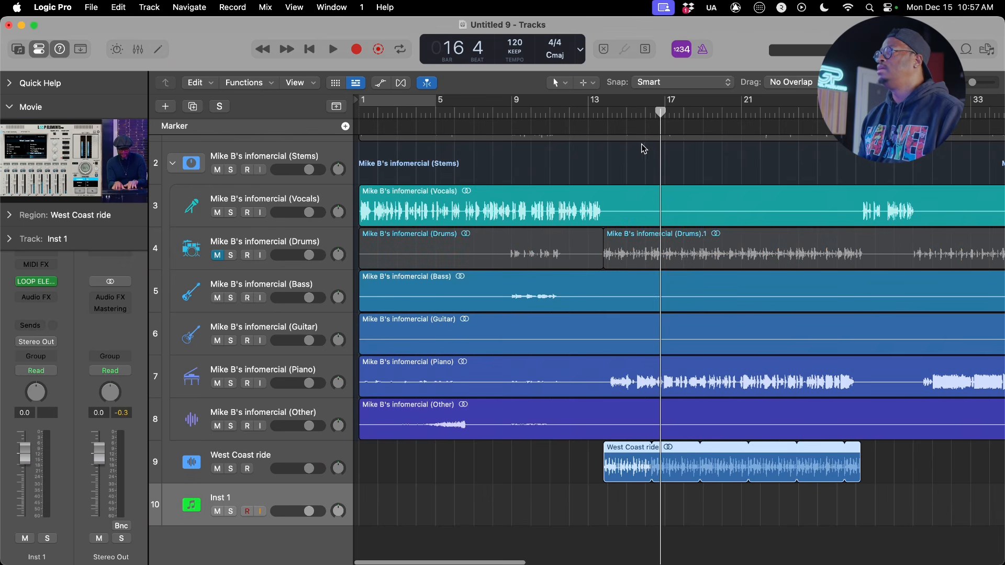
{"action": "left_click", "coordinate": [574, 116]}
{"action": "key", "text": "space"}
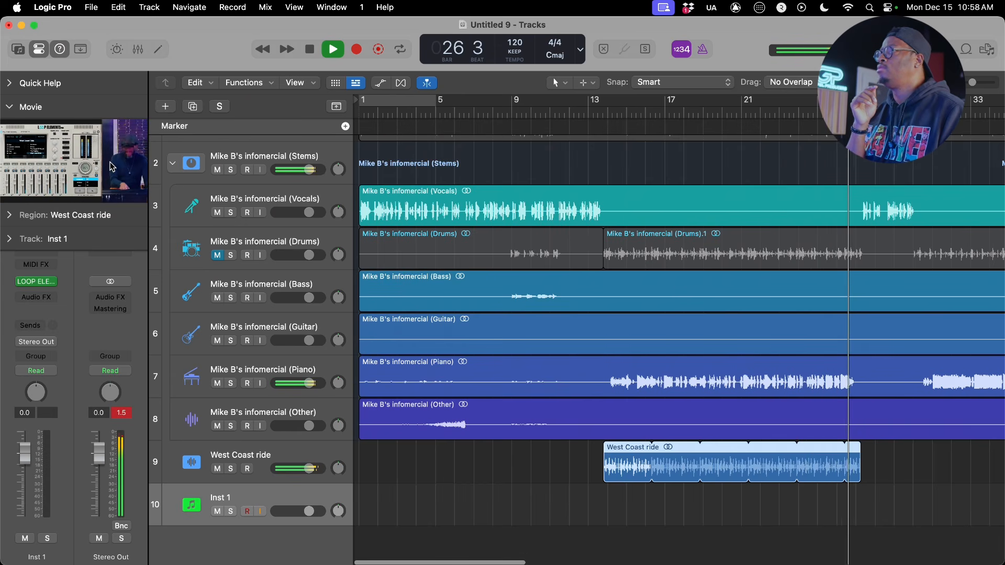
{"action": "key", "text": "space"}
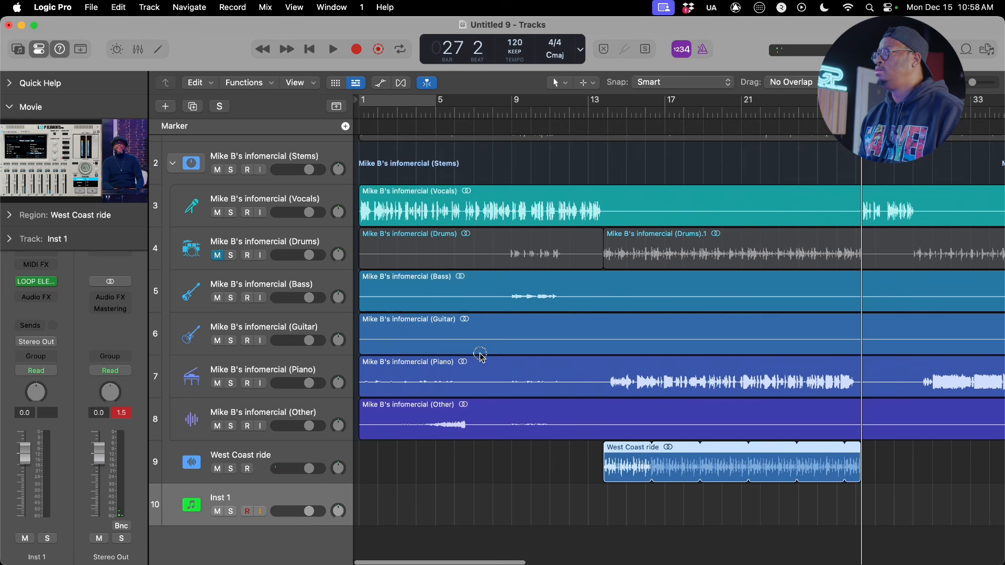
Unmute the Drums track, trim the start of its second region to the loop's end at about bar 27, and play the transition.
{"action": "left_click", "coordinate": [214, 257]}
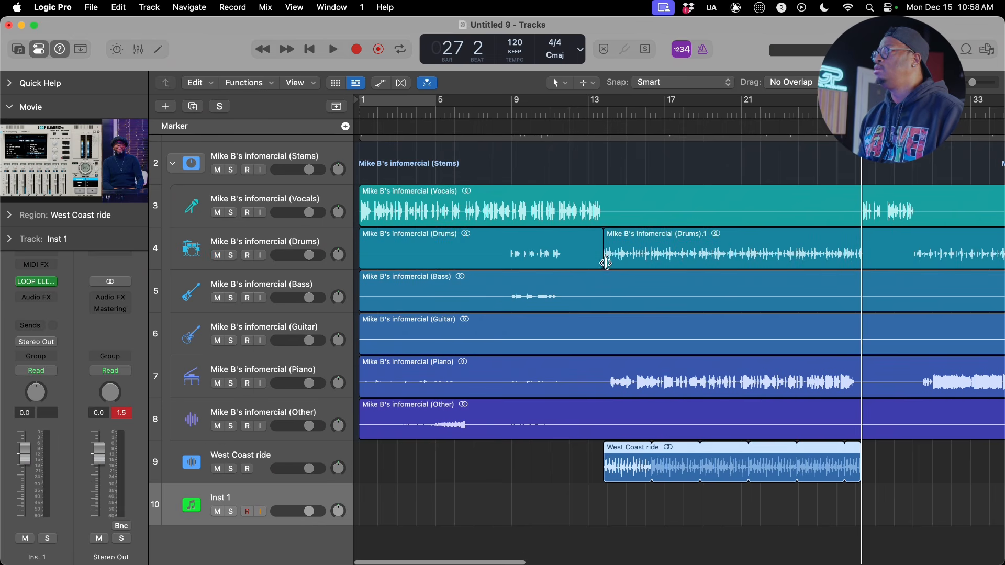
{"action": "left_click_drag", "start_coordinate": [606, 262], "coordinate": [864, 274]}
{"action": "scroll", "coordinate": [774, 265], "scroll_direction": "right", "scroll_amount": 5}
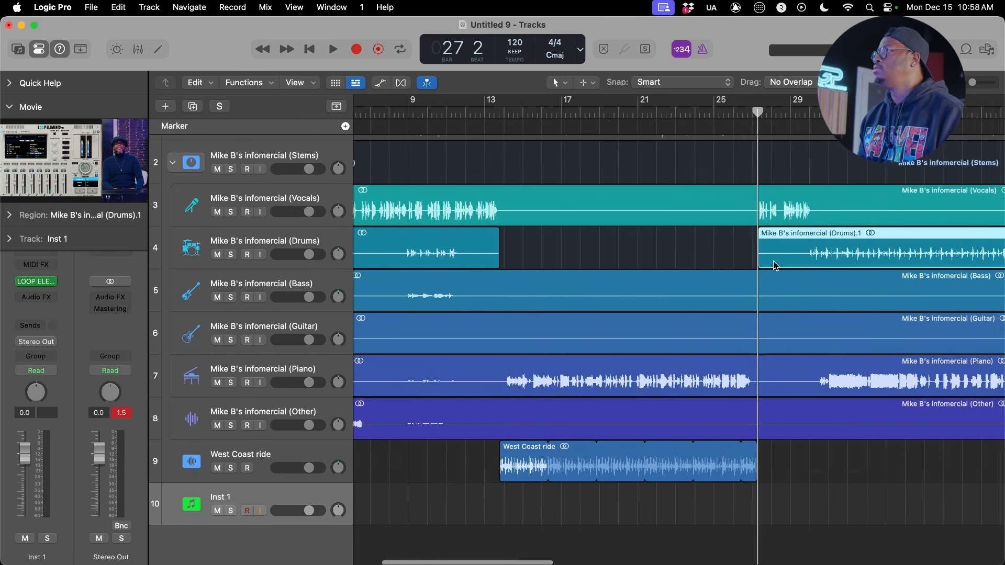
{"action": "key", "text": "space"}
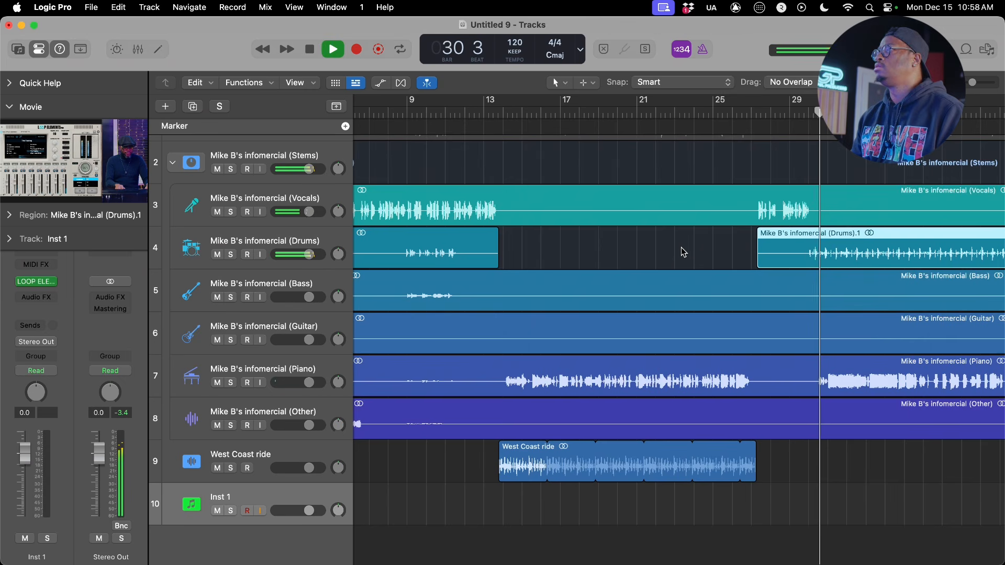
{"action": "key", "text": "space"}
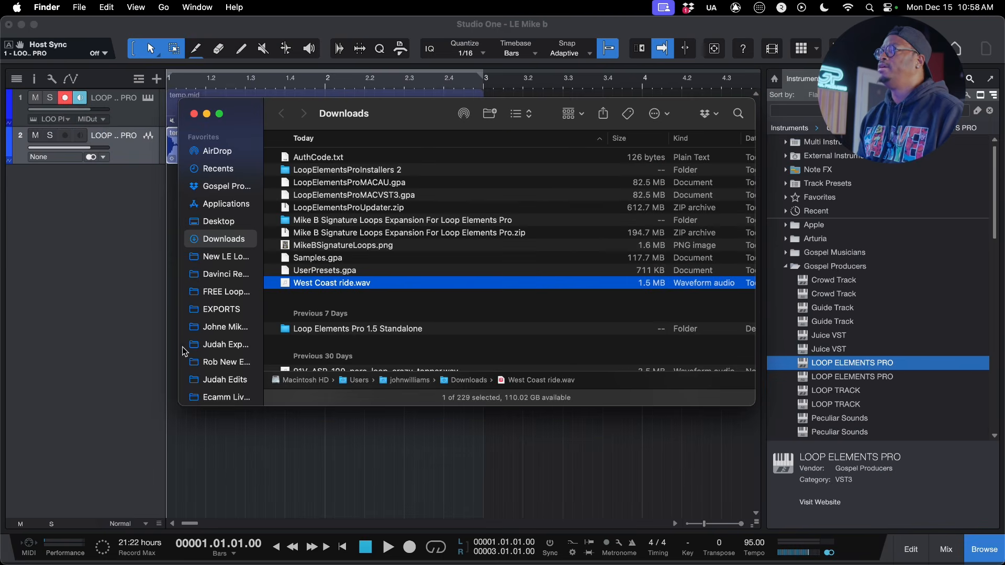
Switch to Studio One and bring up the LOOP ELEMENTS PRO plug-in window.
{"action": "left_click", "coordinate": [128, 349]}
{"action": "left_click", "coordinate": [145, 99]}
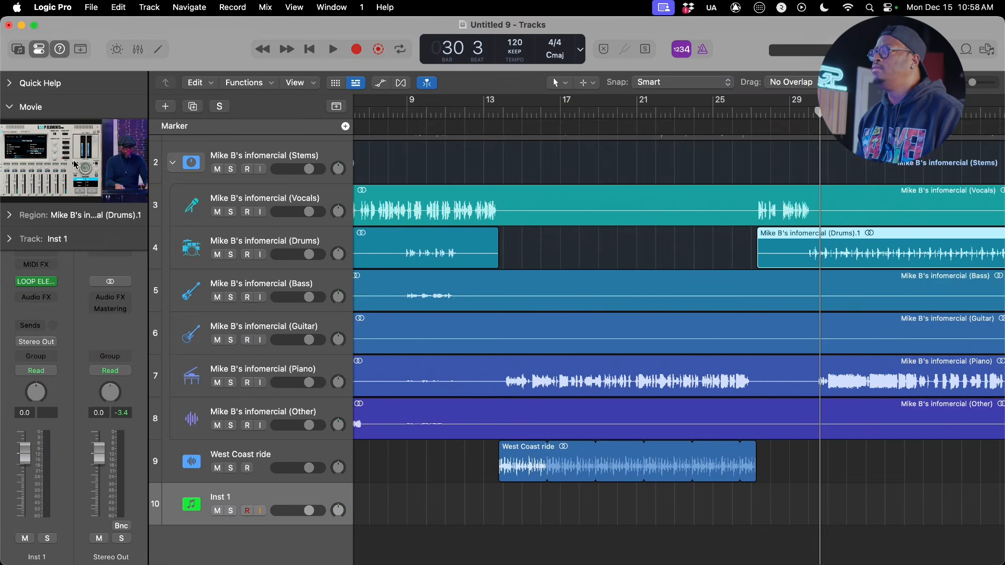
{"action": "double_click", "coordinate": [42, 158]}
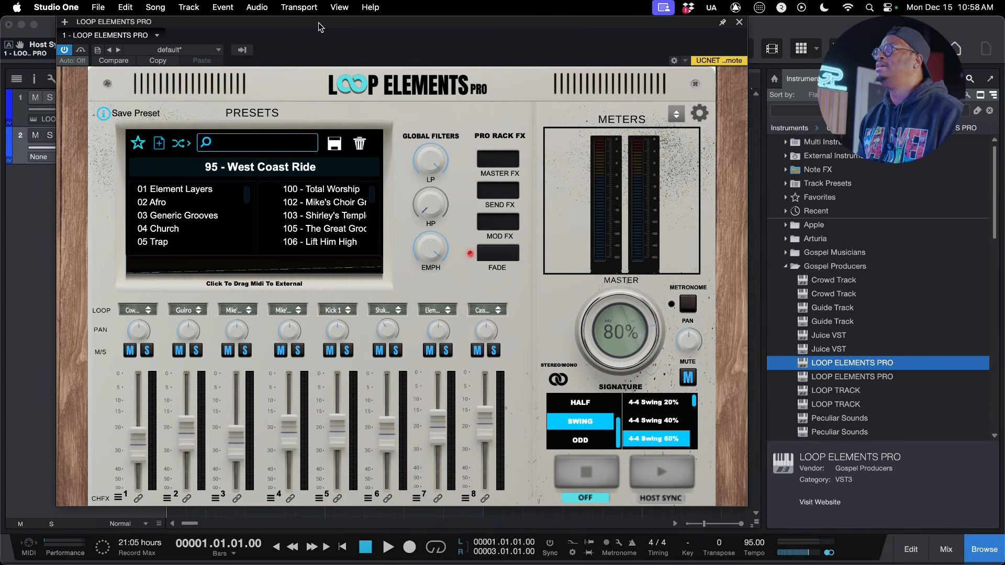
Load the 110 - The Feeling preset and place its MIDI pattern at bar 1 of the LOOP ELEMENTS PRO instrument track.
{"action": "left_click_drag", "start_coordinate": [321, 26], "coordinate": [394, 237]}
{"action": "scroll", "coordinate": [352, 427], "scroll_direction": "down", "scroll_amount": 5}
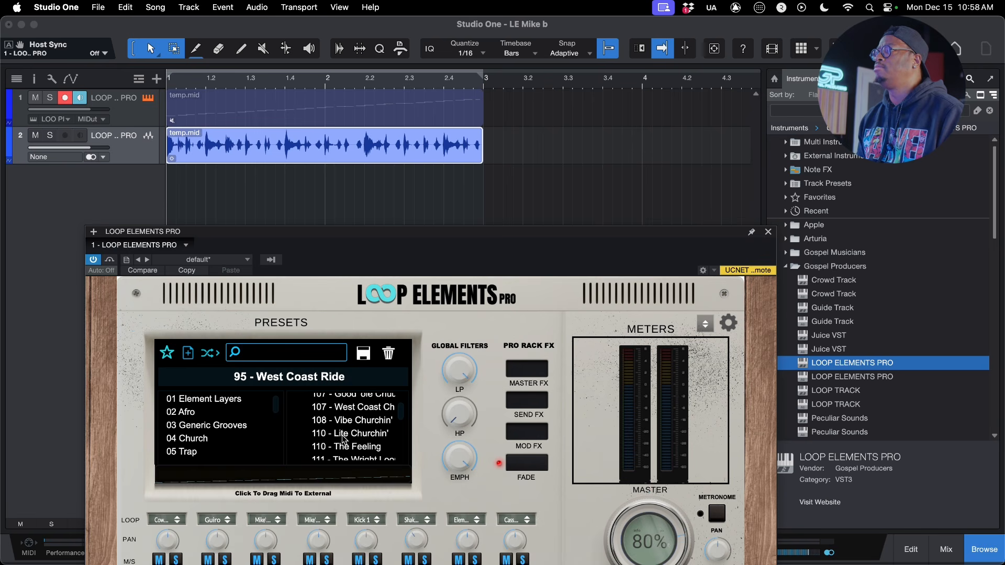
{"action": "left_click", "coordinate": [355, 448]}
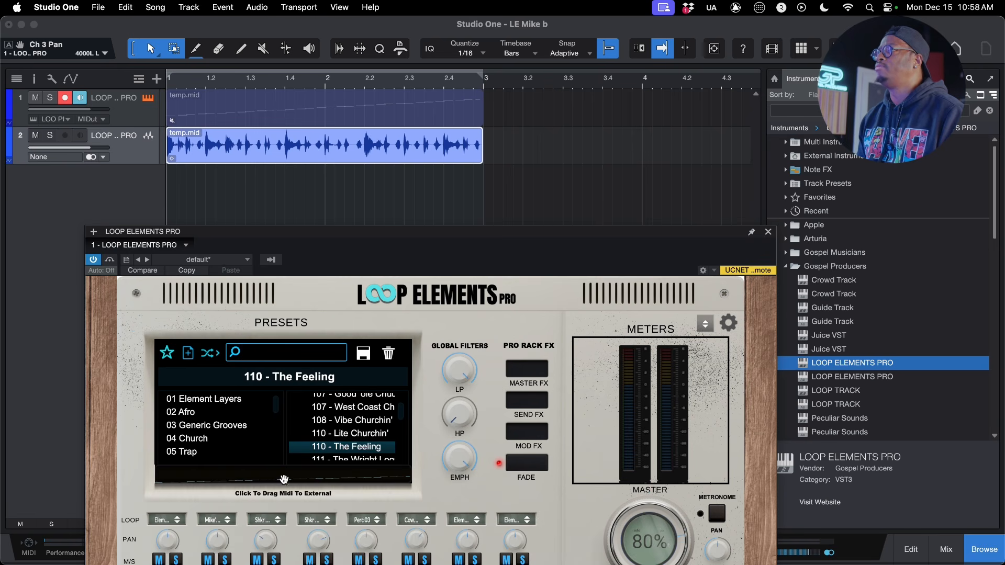
{"action": "left_click_drag", "start_coordinate": [284, 480], "coordinate": [187, 111]}
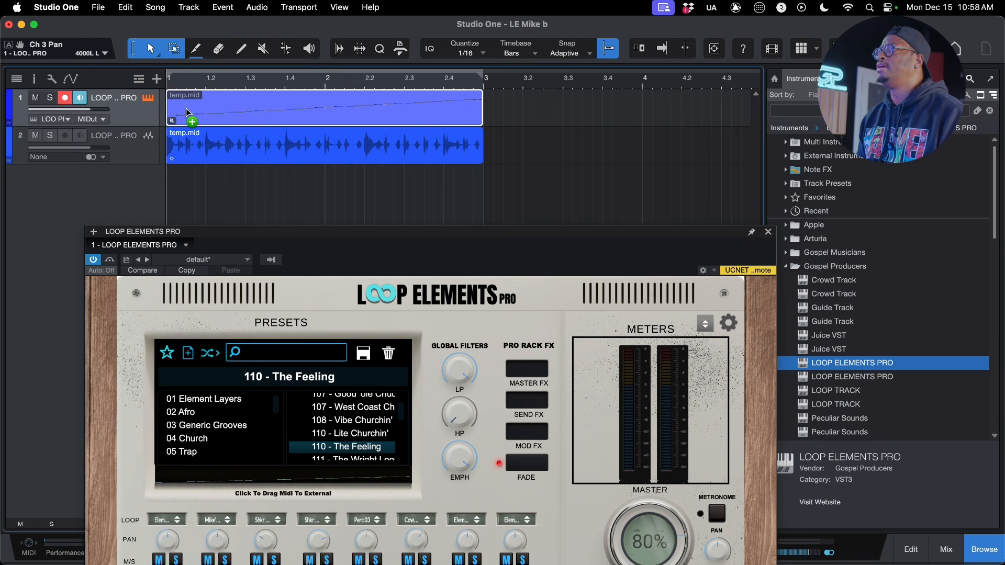
Replace the old audio event on track 2 with an audio bounce of the new MIDI part and play it.
{"action": "left_click", "coordinate": [194, 163]}
{"action": "key", "text": "BackSpace"}
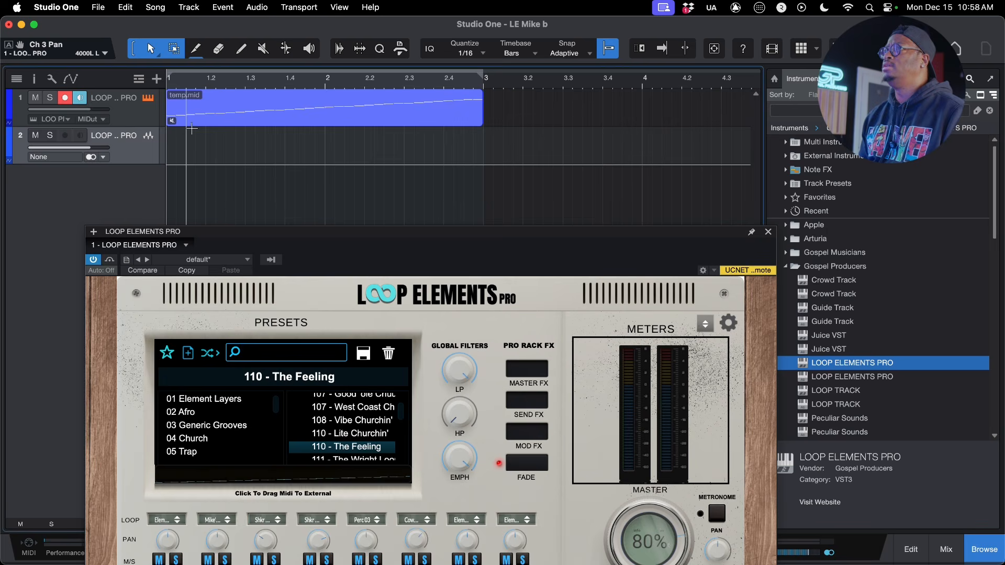
{"action": "left_click", "coordinate": [196, 119]}
{"action": "key", "text": "super+b"}
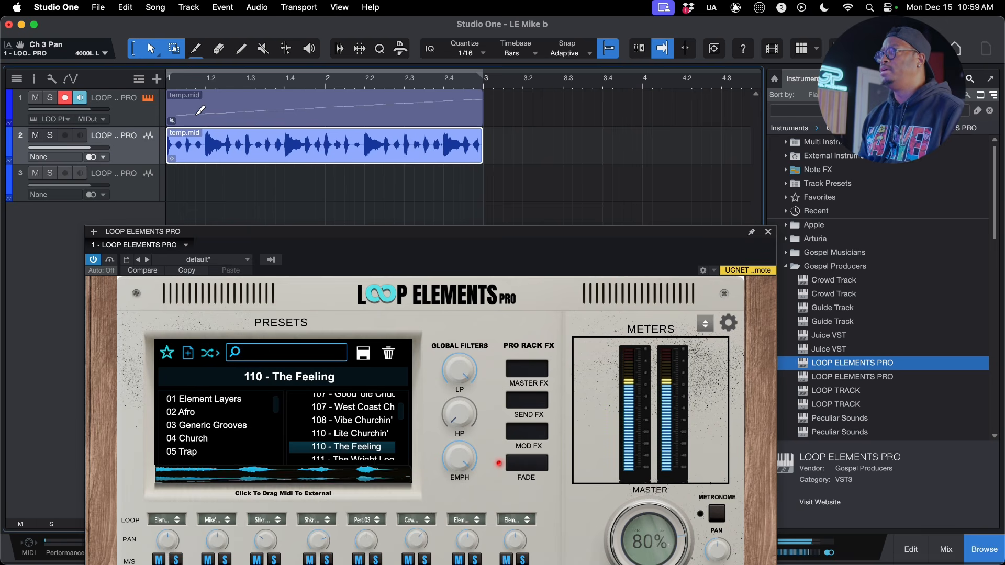
{"action": "key", "text": "space"}
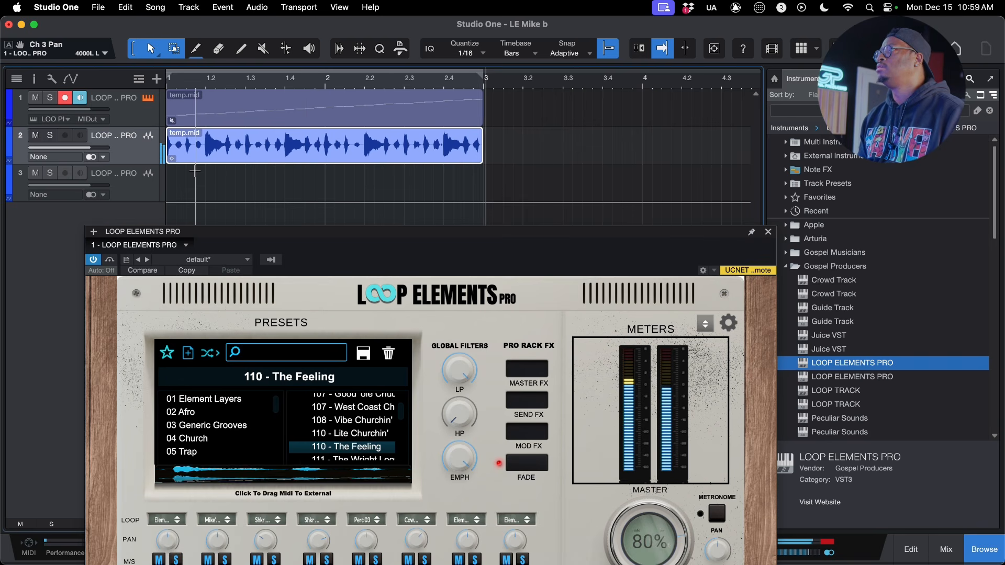
Export the loop to Downloads as a 24-bit, 48 kHz Wave file named The Feeling, and delete the exported file.
{"action": "right_click", "coordinate": [200, 153]}
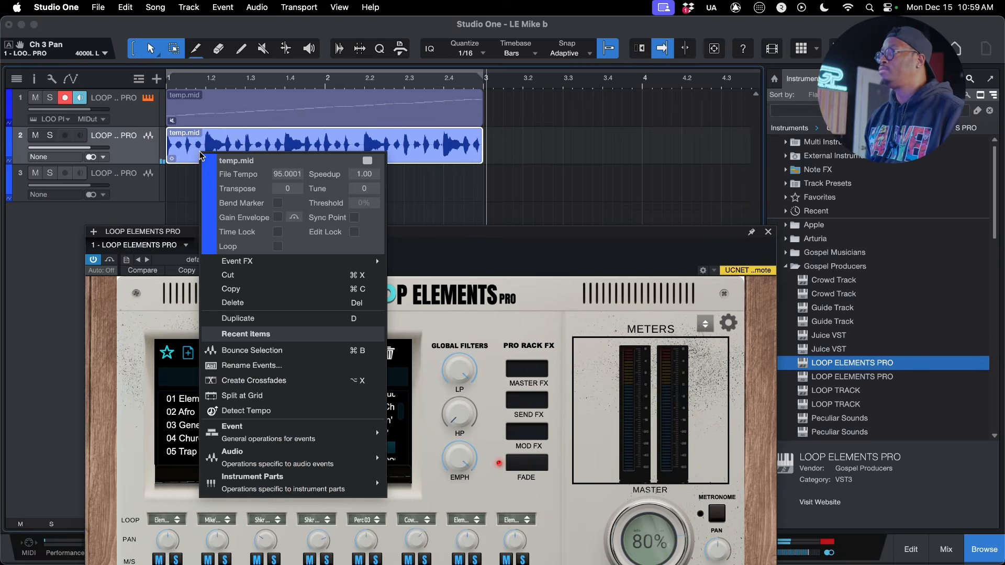
{"action": "left_click", "coordinate": [78, 231]}
{"action": "key", "text": "super+e"}
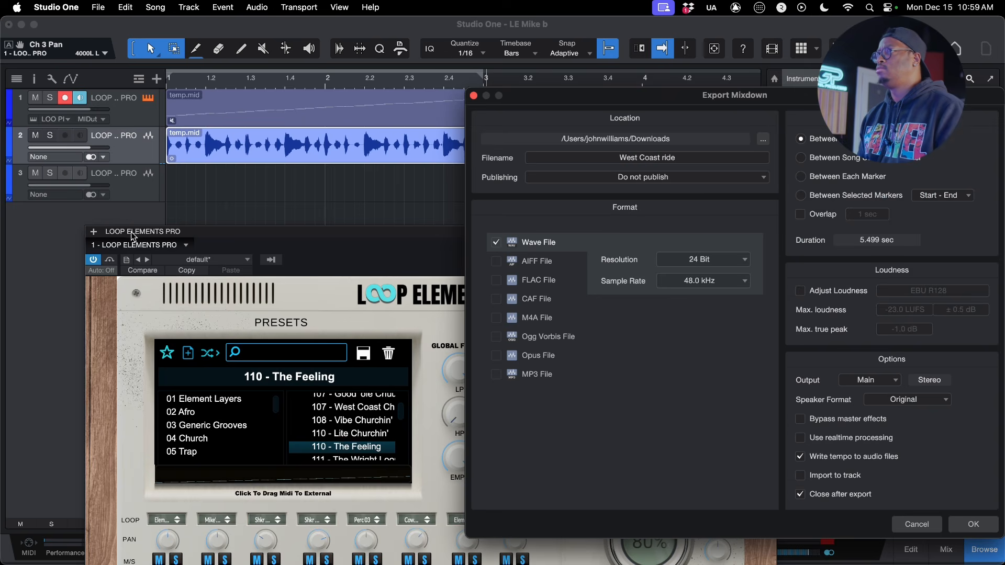
{"action": "left_click", "coordinate": [698, 160]}
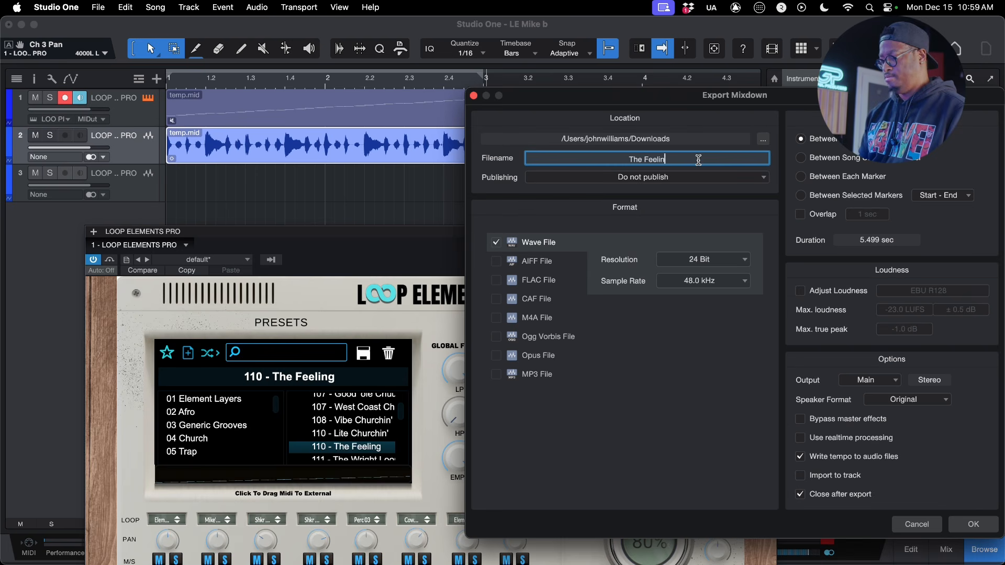
{"action": "key", "text": "Return"}
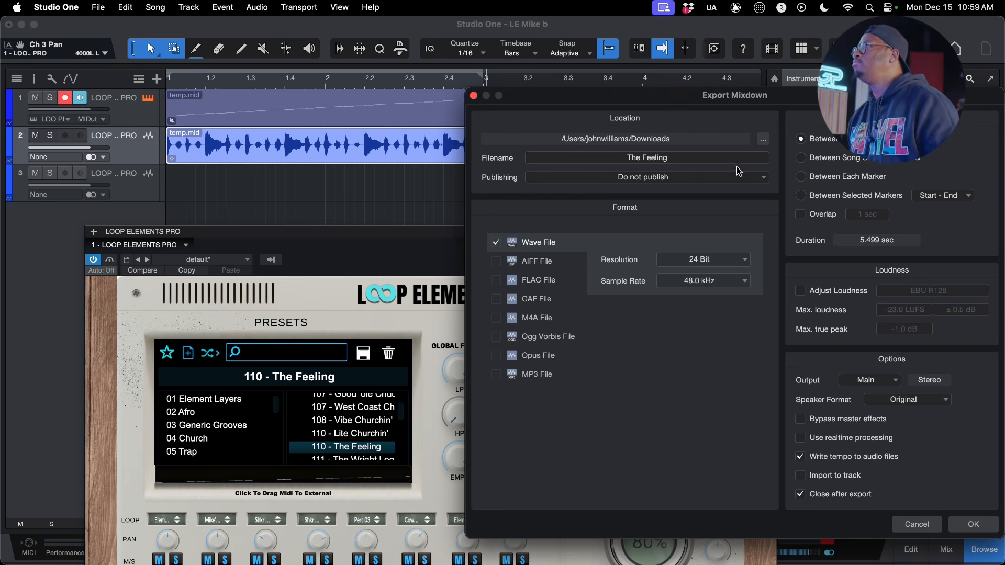
{"action": "key", "text": "Return"}
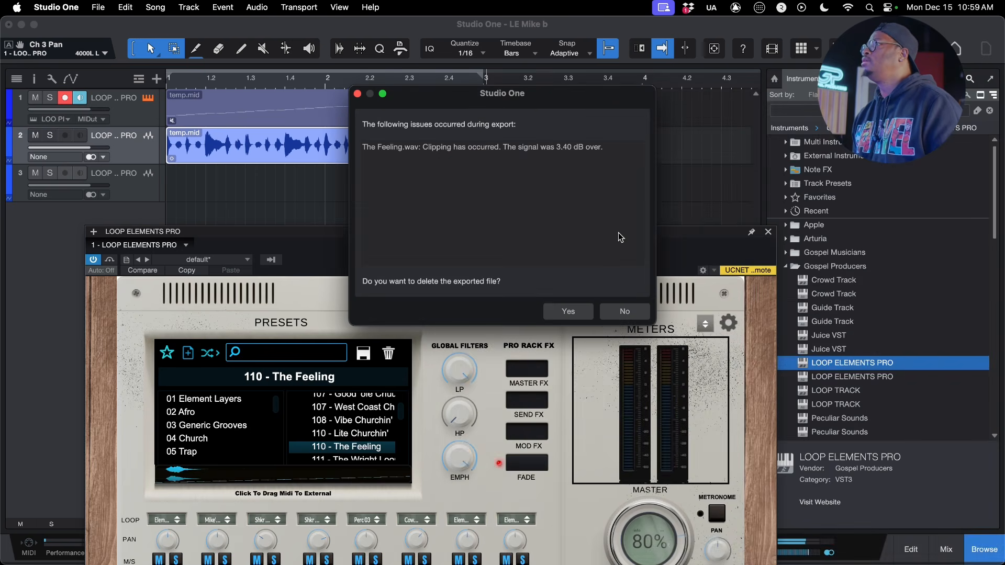
{"action": "left_click", "coordinate": [572, 313]}
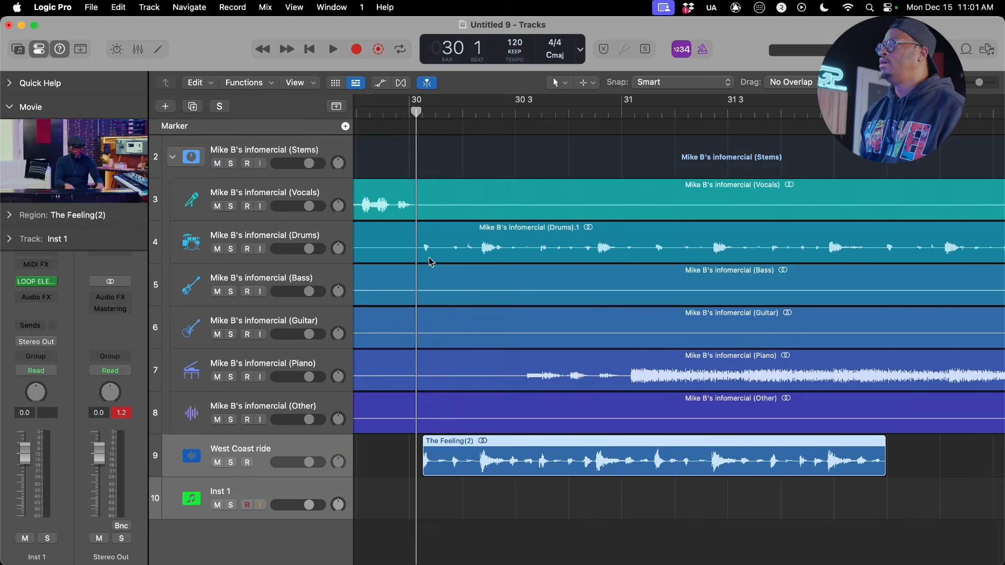
Align the start of The Feeling(2) region in Logic Pro with the drum stem's first hit after bar 30, and play both together.
{"action": "scroll", "coordinate": [440, 256], "scroll_direction": "up", "scroll_amount": 5}
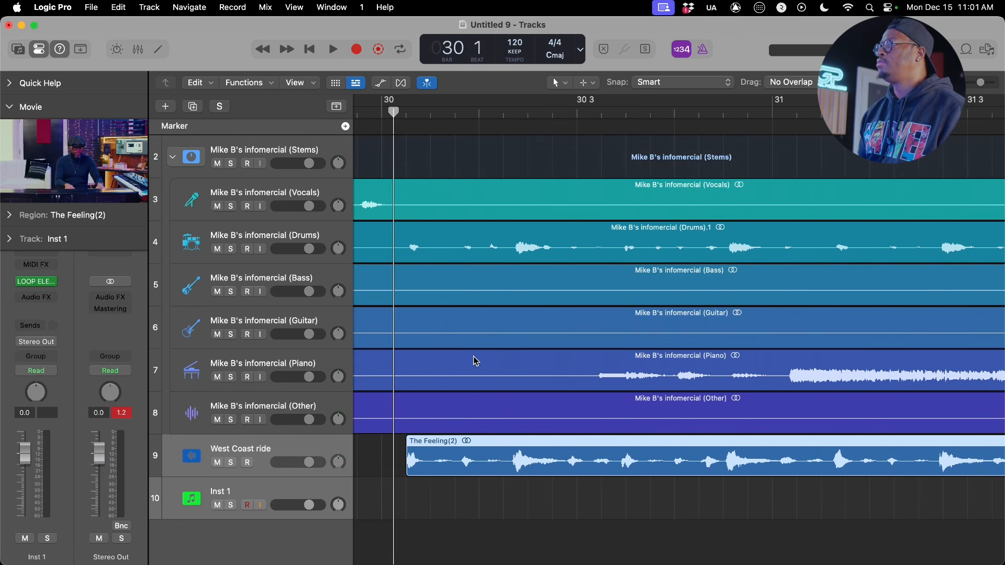
{"action": "scroll", "coordinate": [476, 360], "scroll_direction": "up", "scroll_amount": 10}
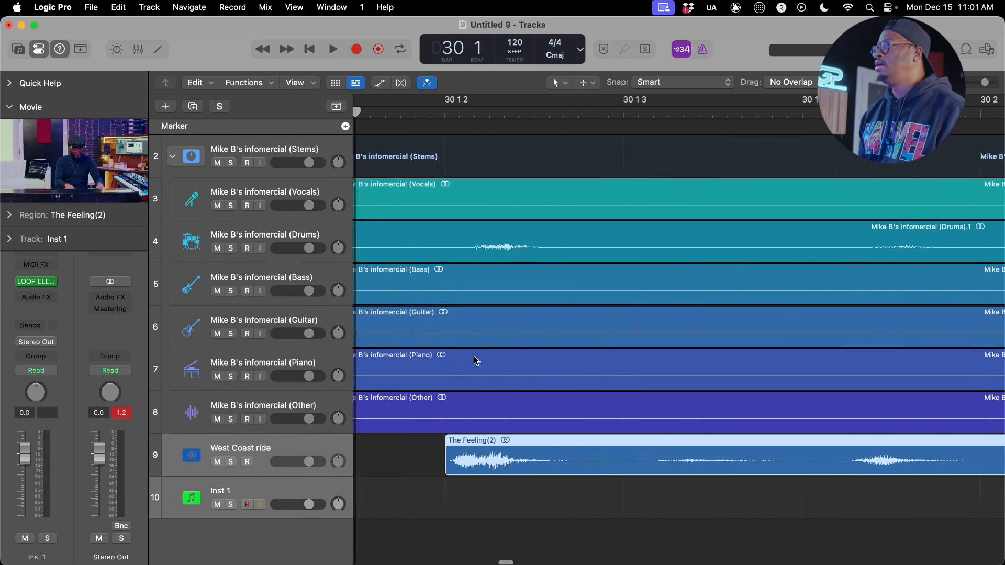
{"action": "scroll", "coordinate": [476, 360], "scroll_direction": "left", "scroll_amount": 3}
{"action": "left_click_drag", "start_coordinate": [571, 446], "coordinate": [603, 446]}
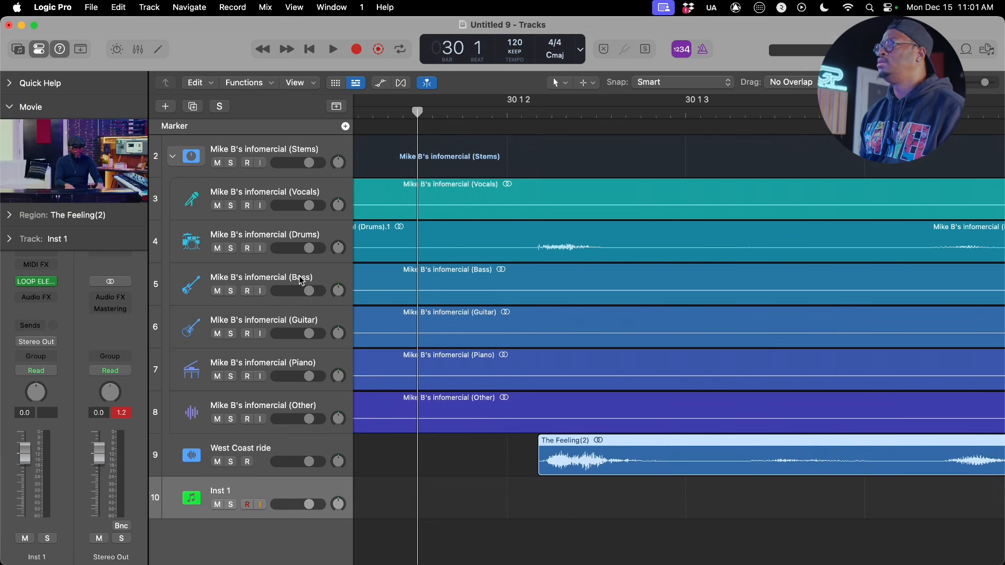
{"action": "key", "text": "space"}
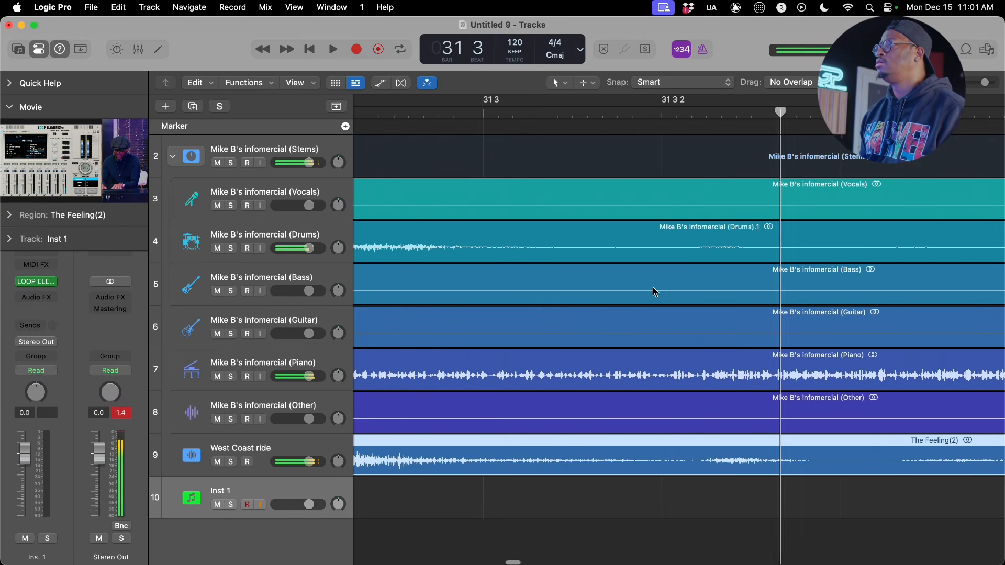
Trim the start of the Drums track's second region to the end of The Feeling(2) region at about bar 32.
{"action": "scroll", "coordinate": [671, 292], "scroll_direction": "down", "scroll_amount": 10}
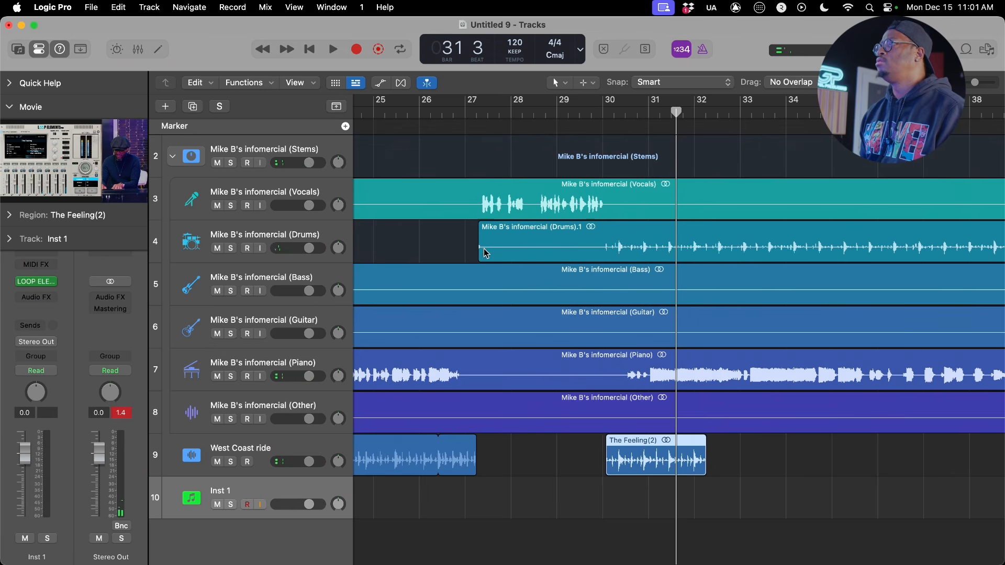
{"action": "left_click_drag", "start_coordinate": [483, 249], "coordinate": [708, 253]}
{"action": "scroll", "coordinate": [608, 293], "scroll_direction": "right", "scroll_amount": 5}
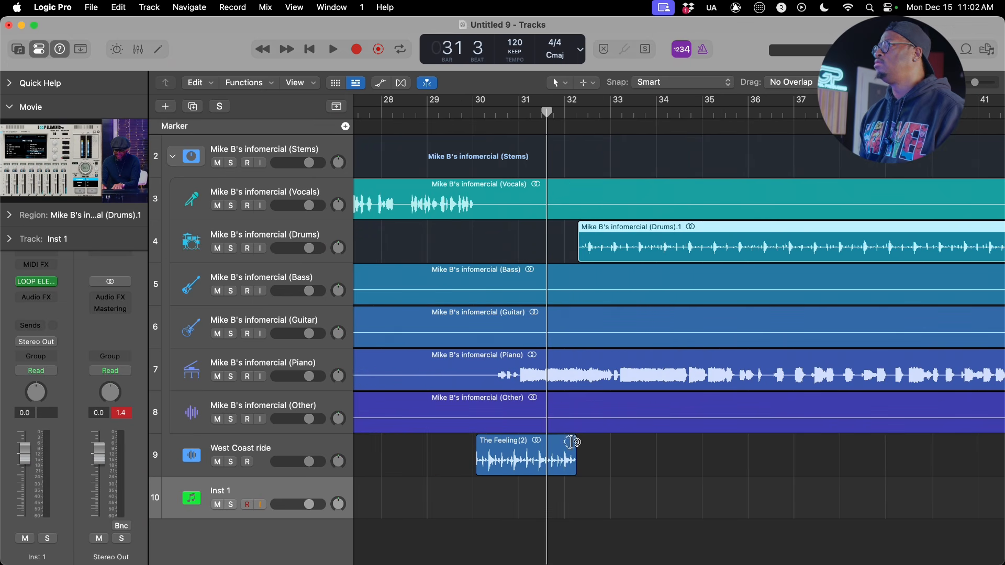
Loop The Feeling(2) region until the second drum section ends at about bar 57.
{"action": "left_click_drag", "start_coordinate": [572, 443], "coordinate": [958, 456]}
{"action": "scroll", "coordinate": [953, 457], "scroll_direction": "right", "scroll_amount": 5}
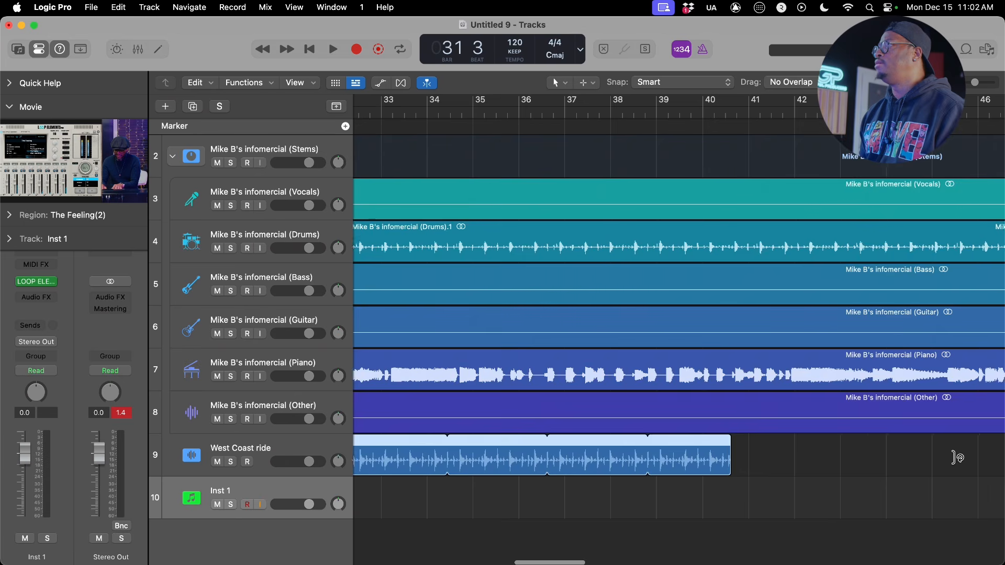
{"action": "scroll", "coordinate": [958, 459], "scroll_direction": "right", "scroll_amount": 6}
{"action": "scroll", "coordinate": [954, 459], "scroll_direction": "down", "scroll_amount": 5}
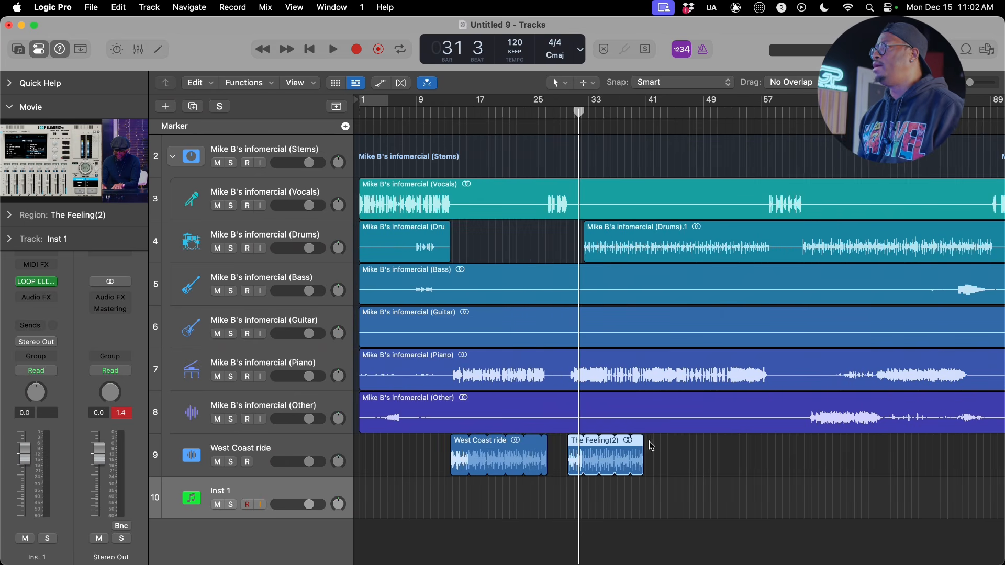
{"action": "left_click_drag", "start_coordinate": [645, 441], "coordinate": [765, 448]}
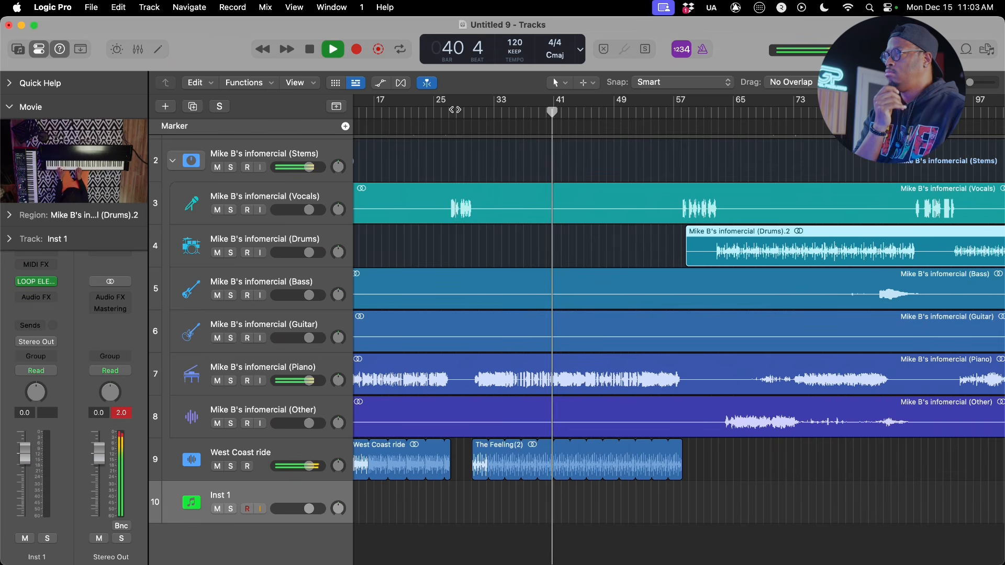
Open the infomercial movie in its own window and scrub it back to about 00:51.
{"action": "key", "text": "space"}
{"action": "key", "text": "super+Left"}
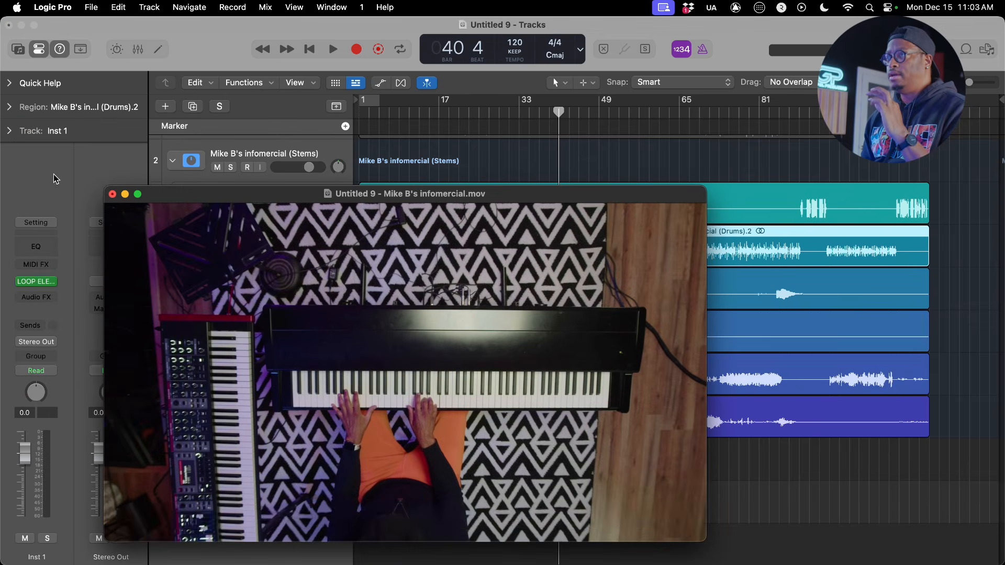
{"action": "double_click", "coordinate": [53, 174]}
{"action": "left_click_drag", "start_coordinate": [328, 519], "coordinate": [268, 523]}
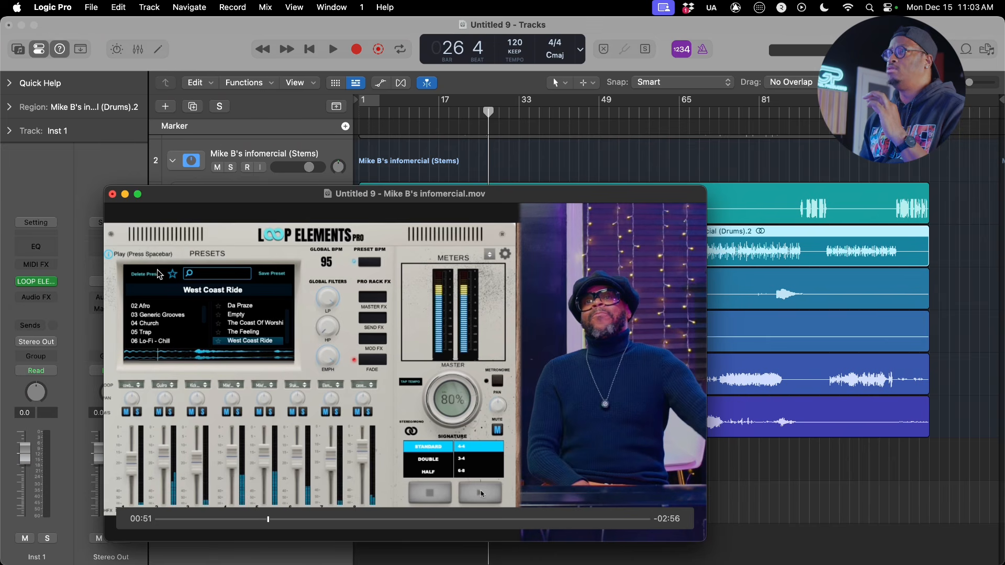